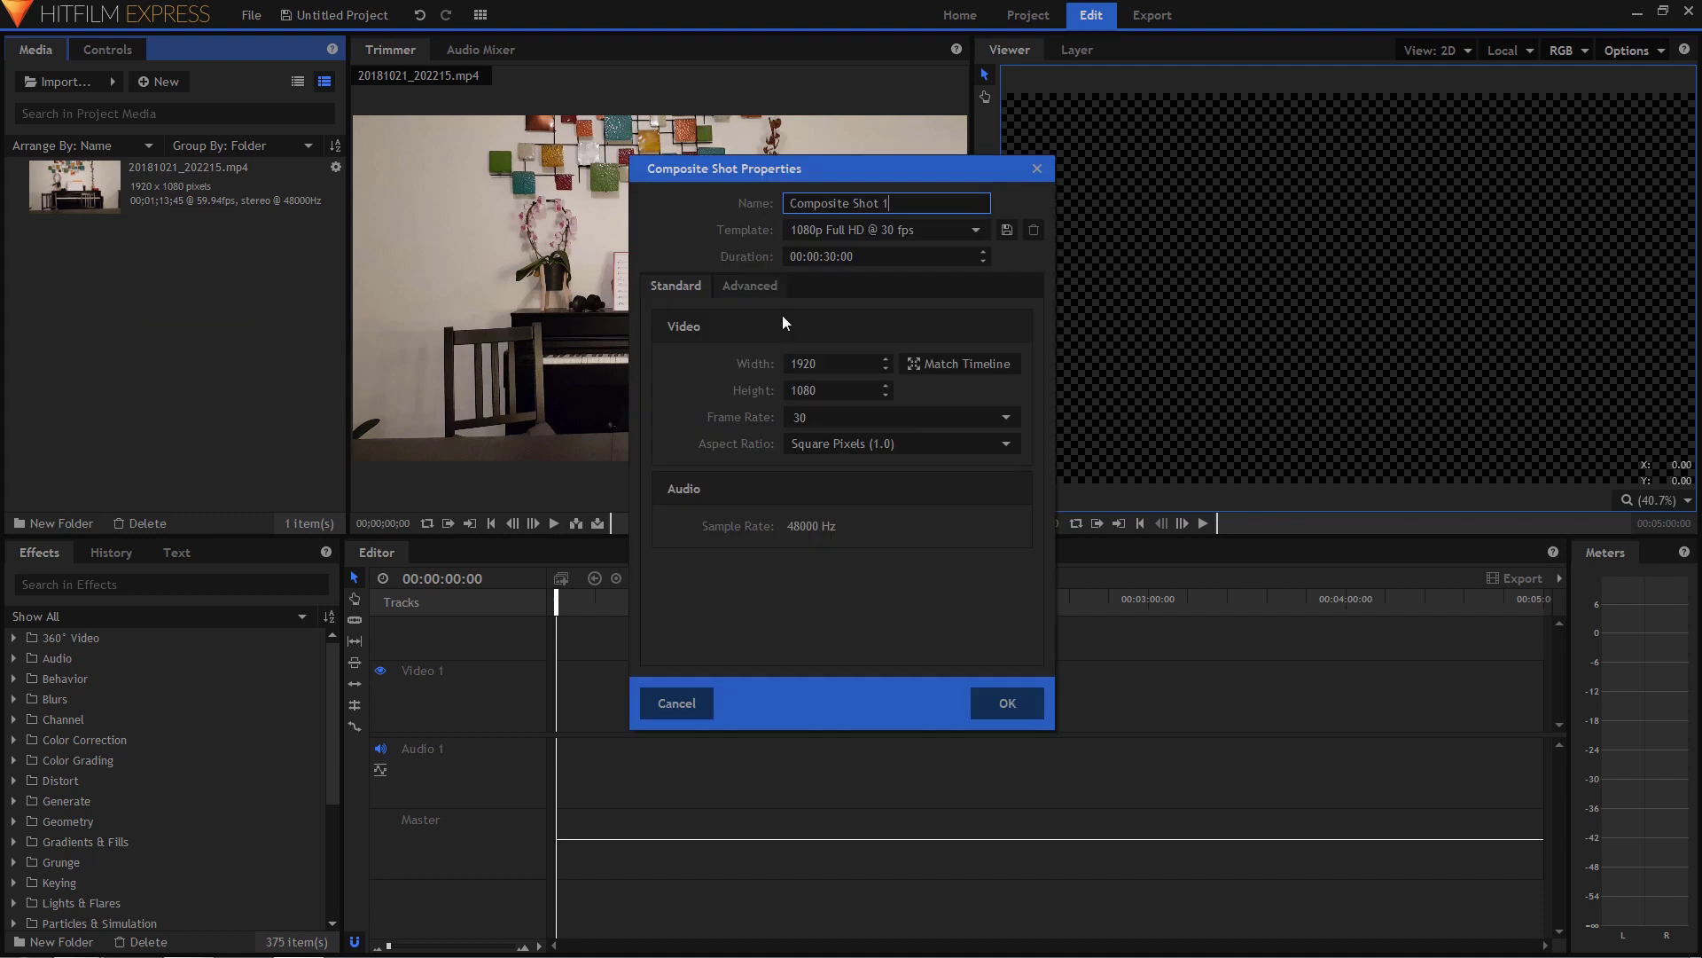
Step: Name the new composite shot Clone and create it with the 1080p Full HD @ 30 fps template
{"action": "type", "text": "Clone"}
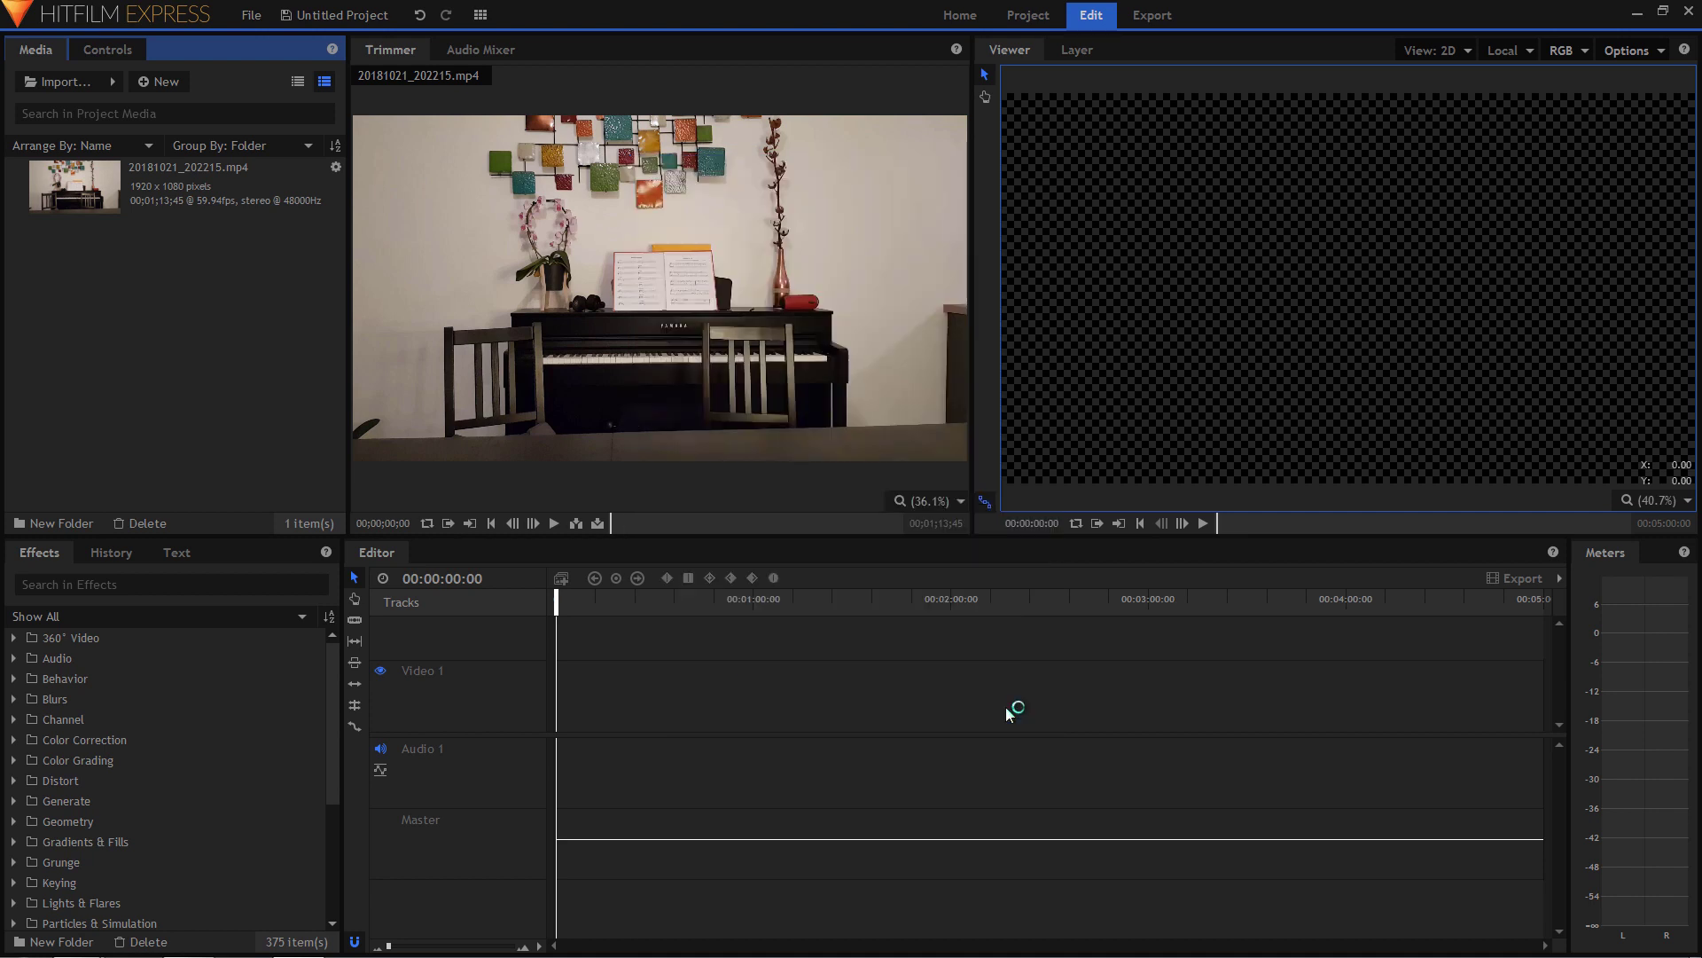
{"action": "left_click", "coordinate": [1005, 705]}
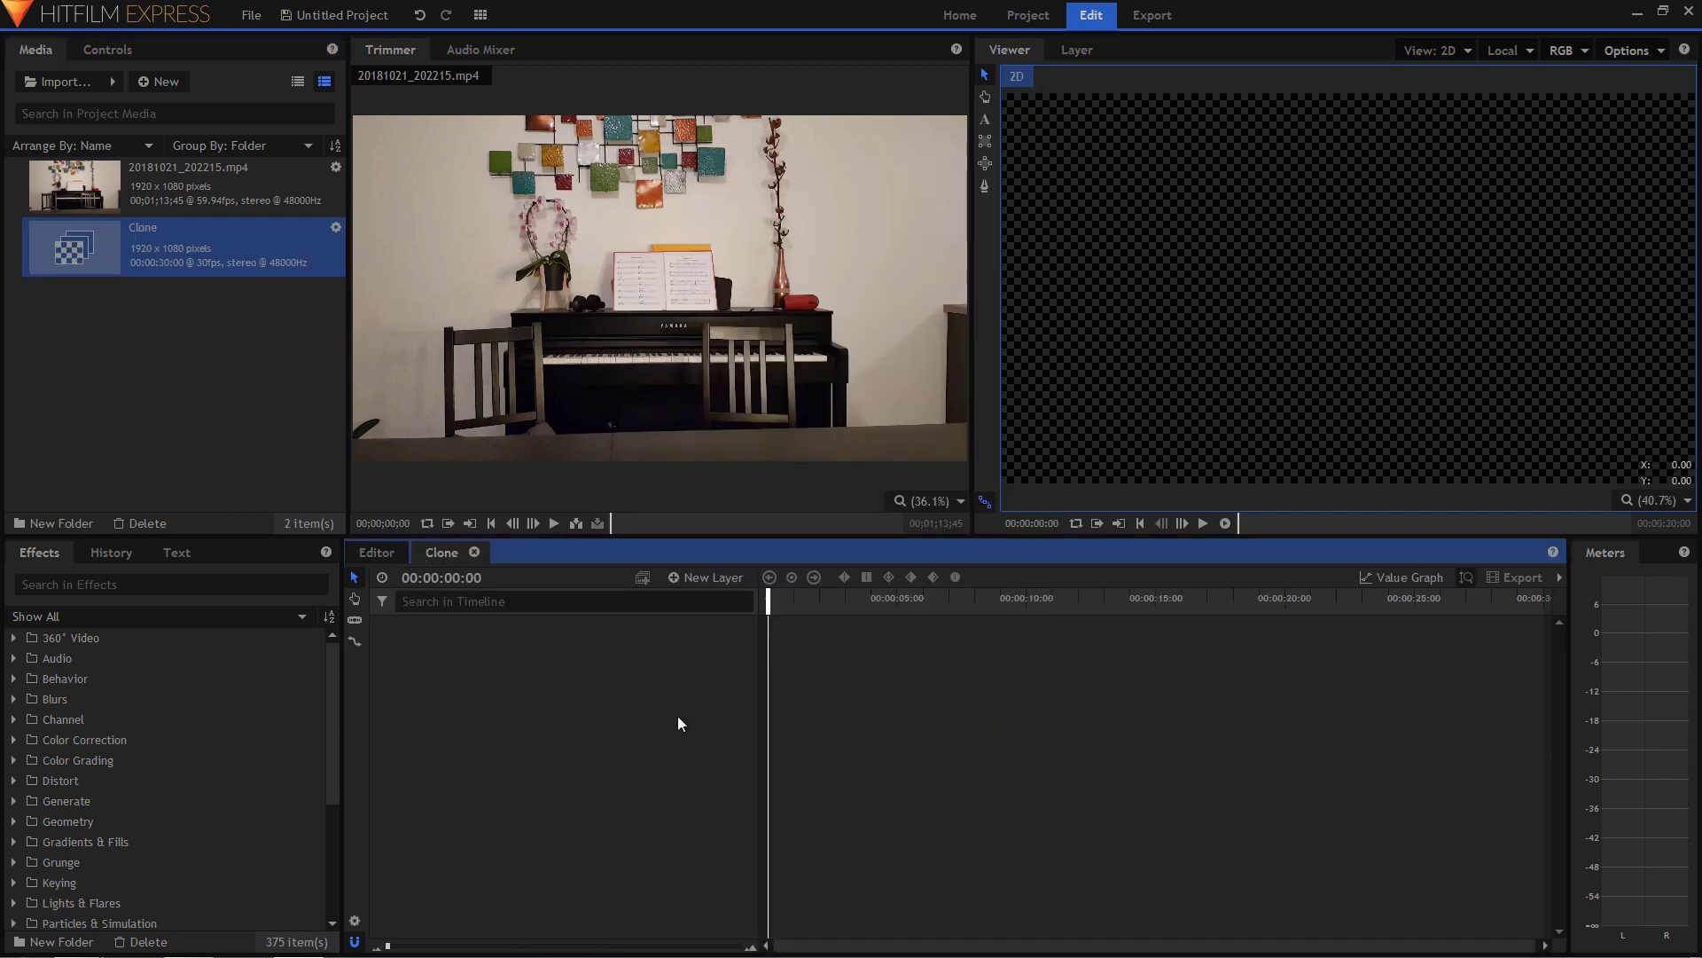
Step: Scrub through the source clip 20181021_202215.mp4 in the Trimmer to examine the recorded takes
{"action": "left_click", "coordinate": [156, 176]}
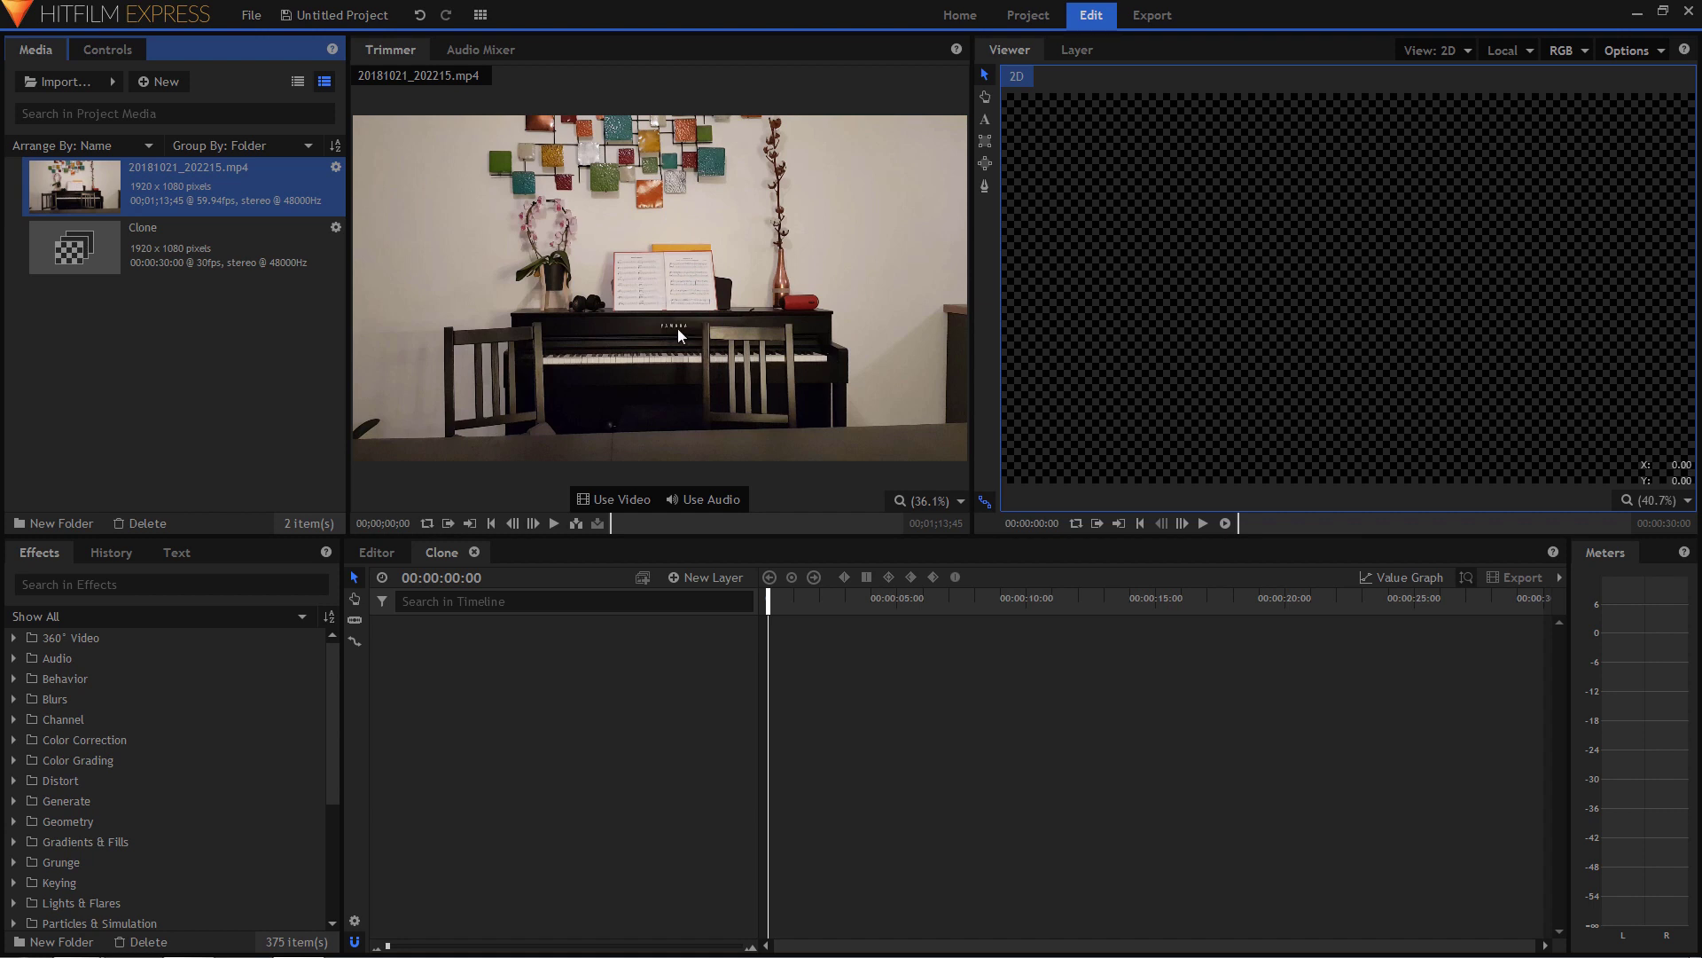
{"action": "left_click", "coordinate": [612, 525]}
{"action": "left_click_drag", "start_coordinate": [614, 524], "coordinate": [643, 529]}
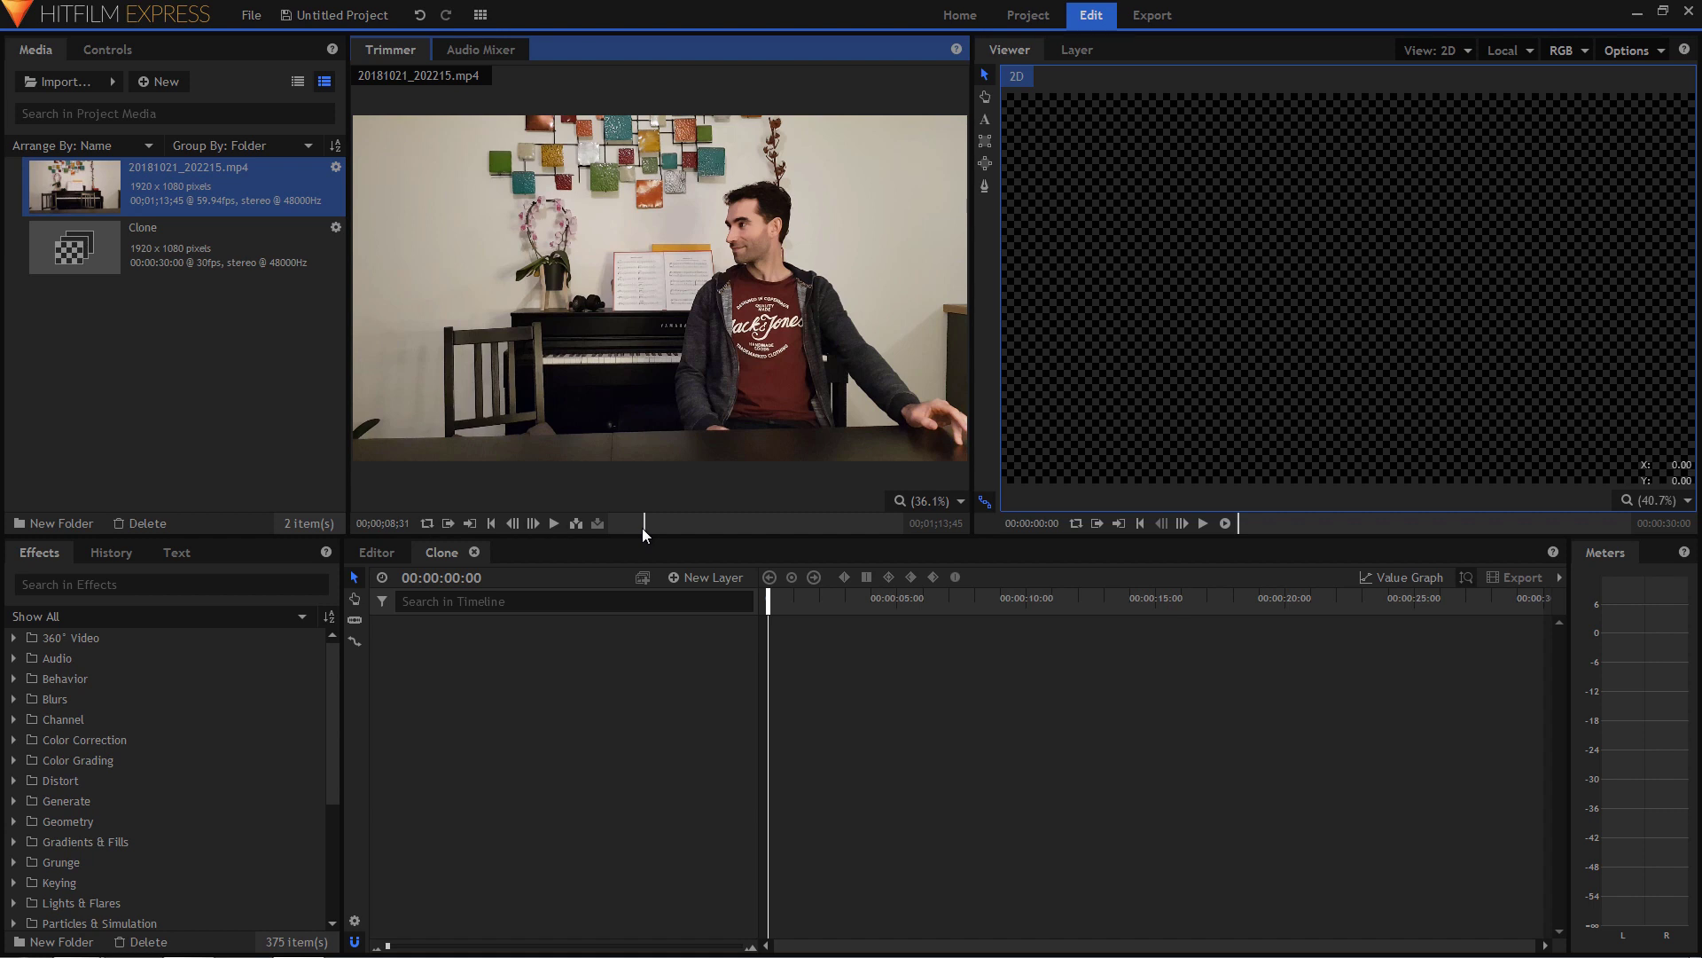
{"action": "left_click_drag", "start_coordinate": [643, 528], "coordinate": [676, 530]}
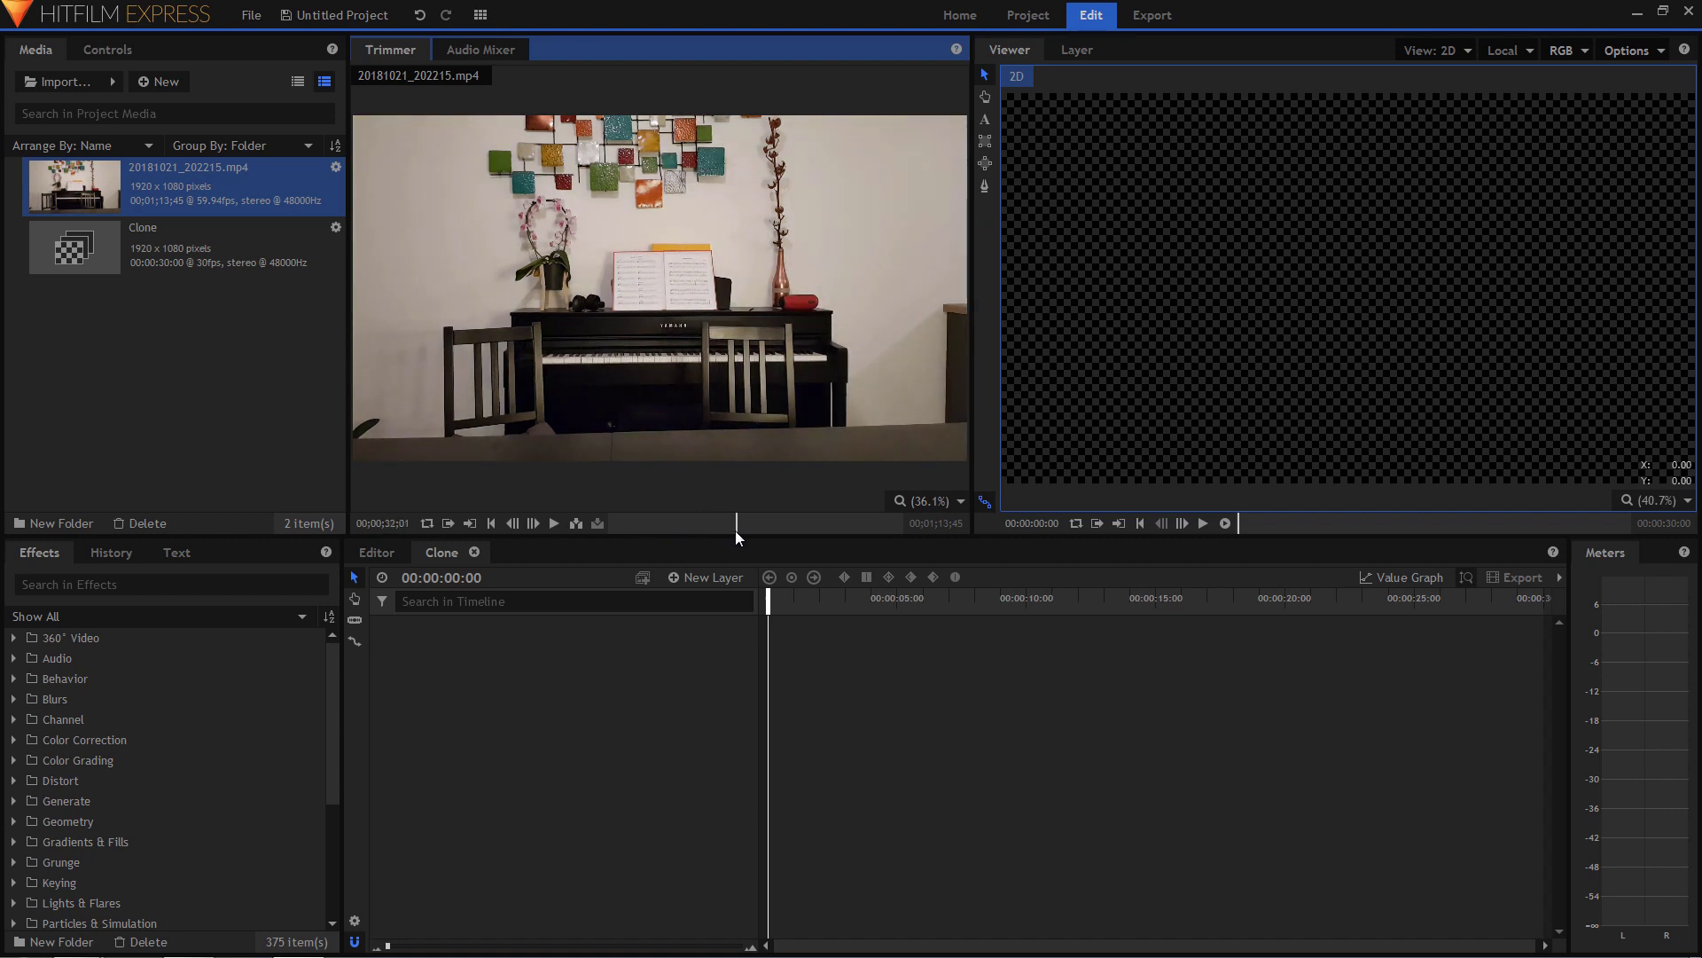
{"action": "left_click_drag", "start_coordinate": [736, 530], "coordinate": [745, 530]}
Step: Trim the source clip from 00;00;02;41 to 00;00;12;05 and insert this first take into the Clone timeline
{"action": "left_click_drag", "start_coordinate": [744, 530], "coordinate": [619, 535]}
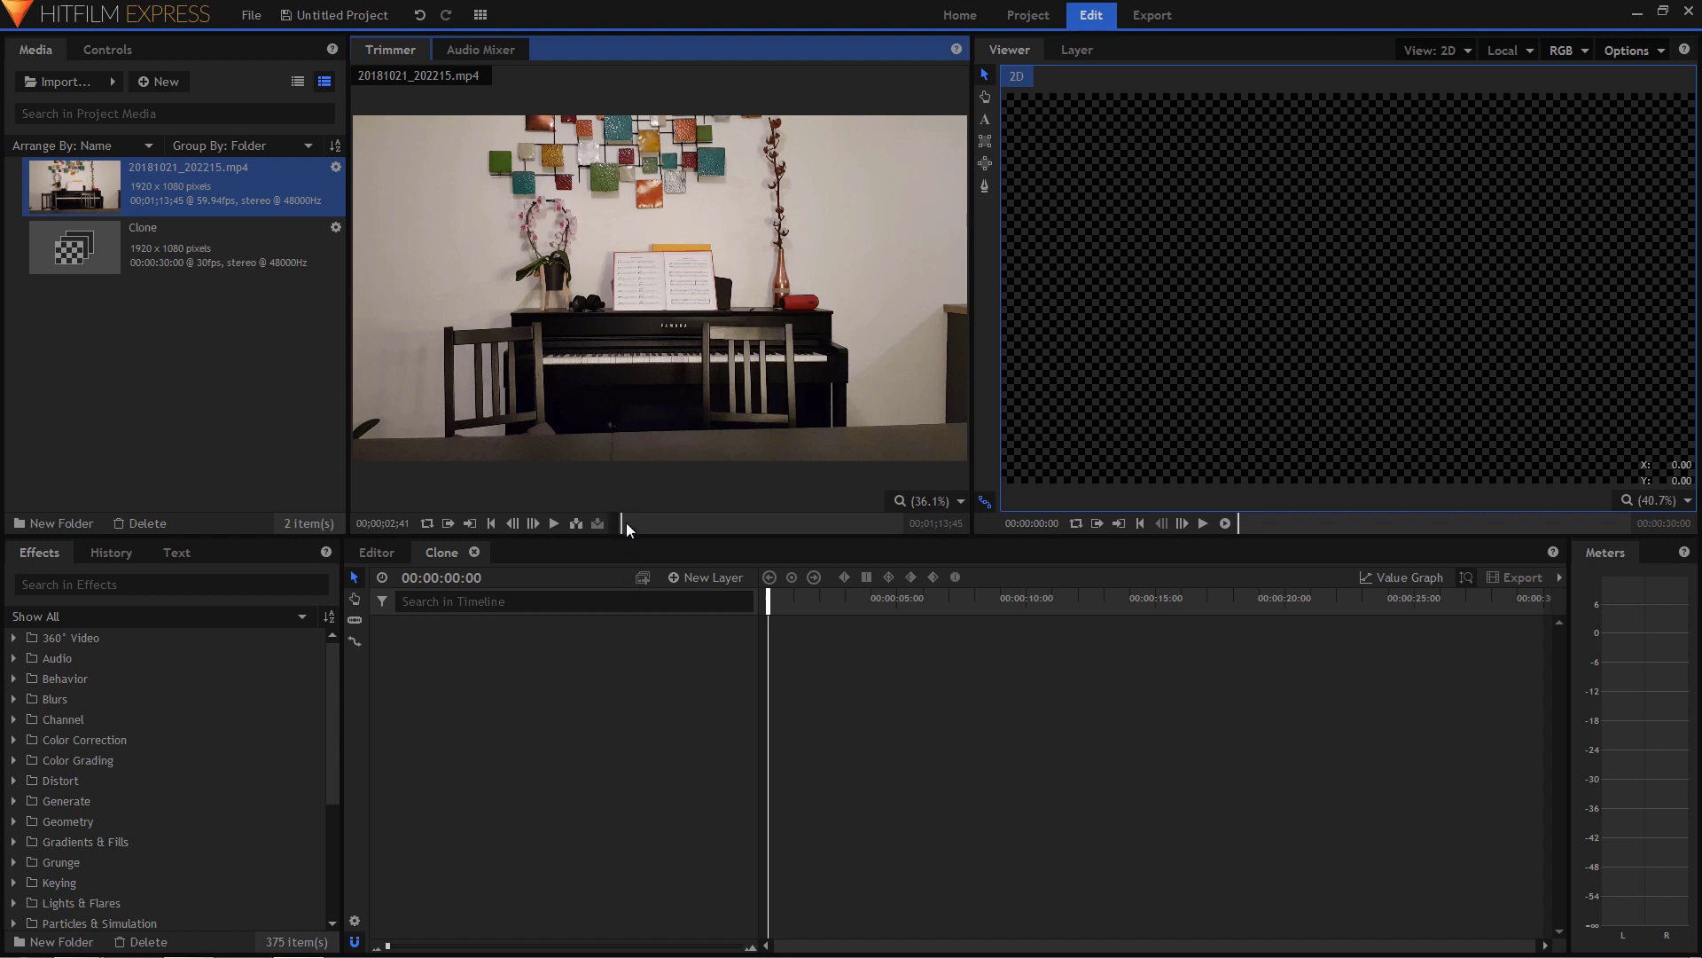
{"action": "left_click_drag", "start_coordinate": [626, 523], "coordinate": [656, 526]}
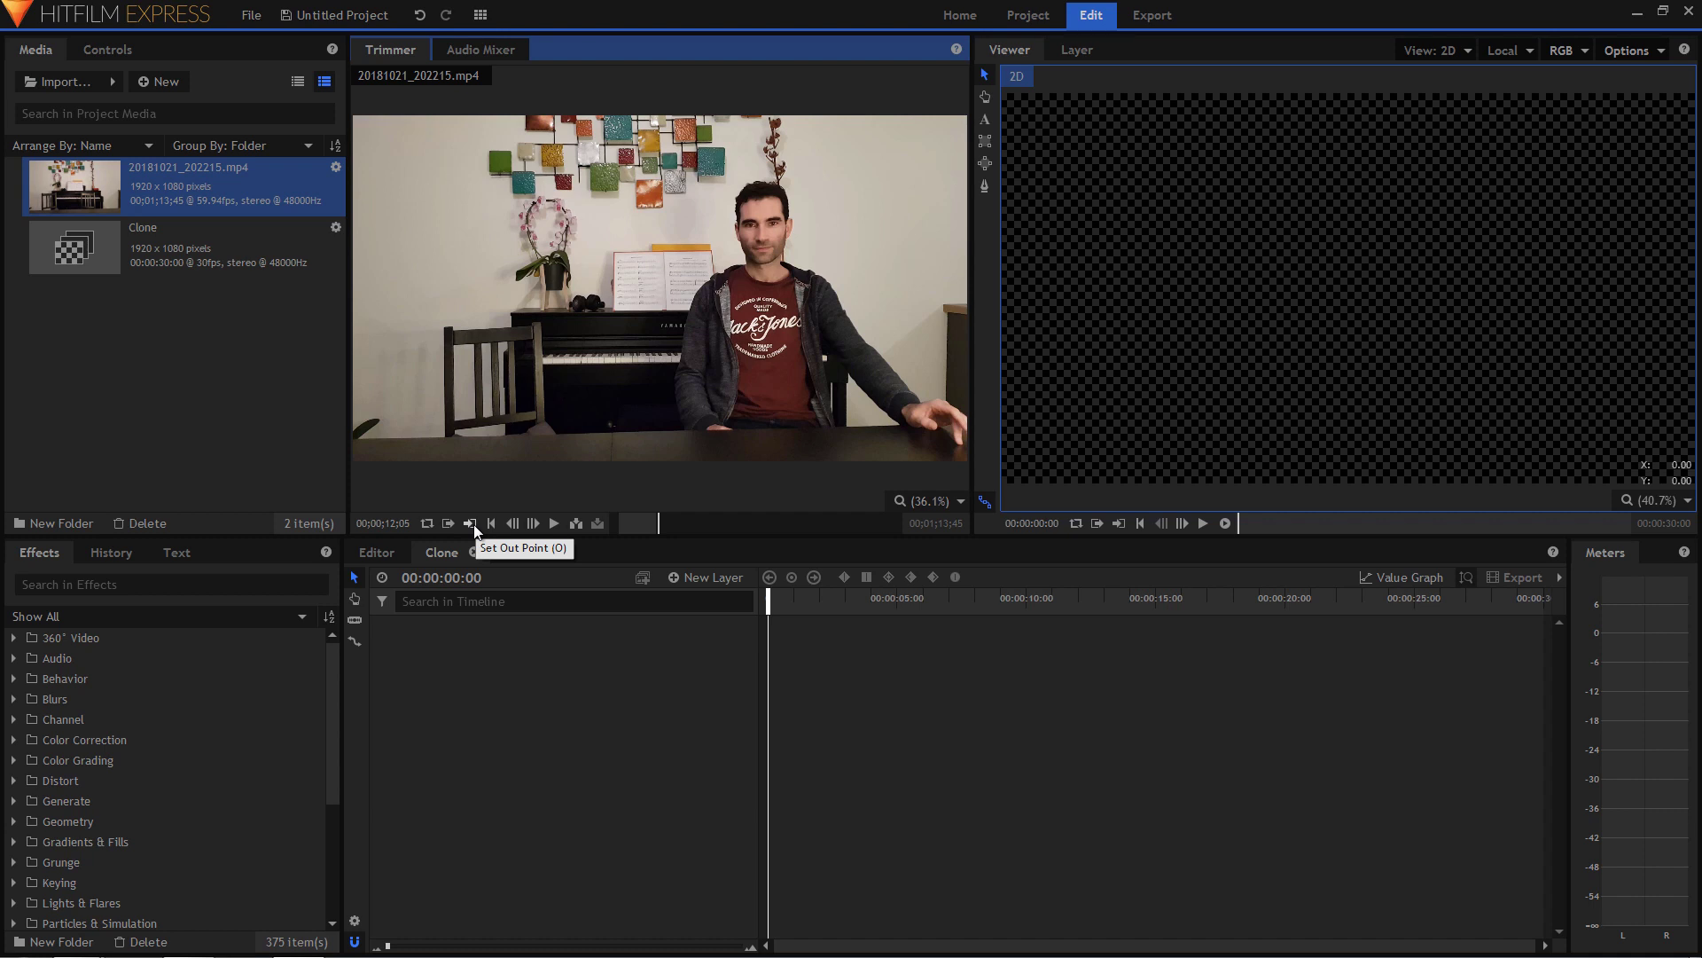
{"action": "left_click", "coordinate": [576, 524]}
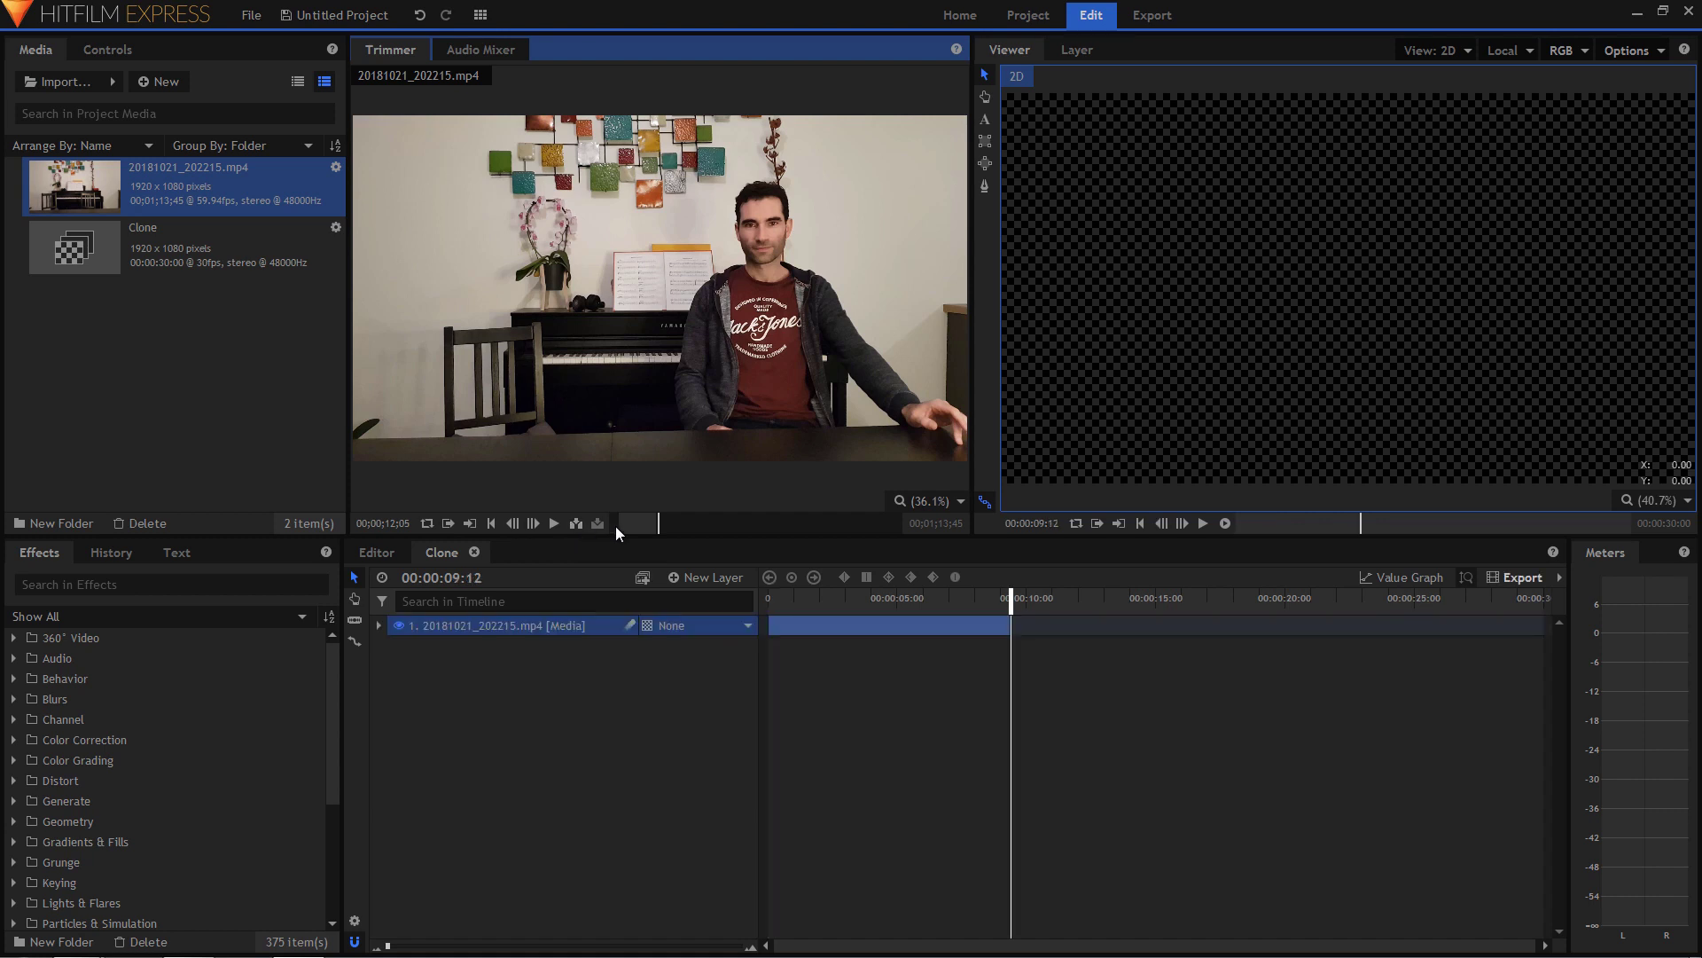
Step: Trim the second take from about 00;00;59;34 to 00;01;07;41 and insert it into the Clone timeline as another layer
{"action": "left_click_drag", "start_coordinate": [789, 524], "coordinate": [844, 528]}
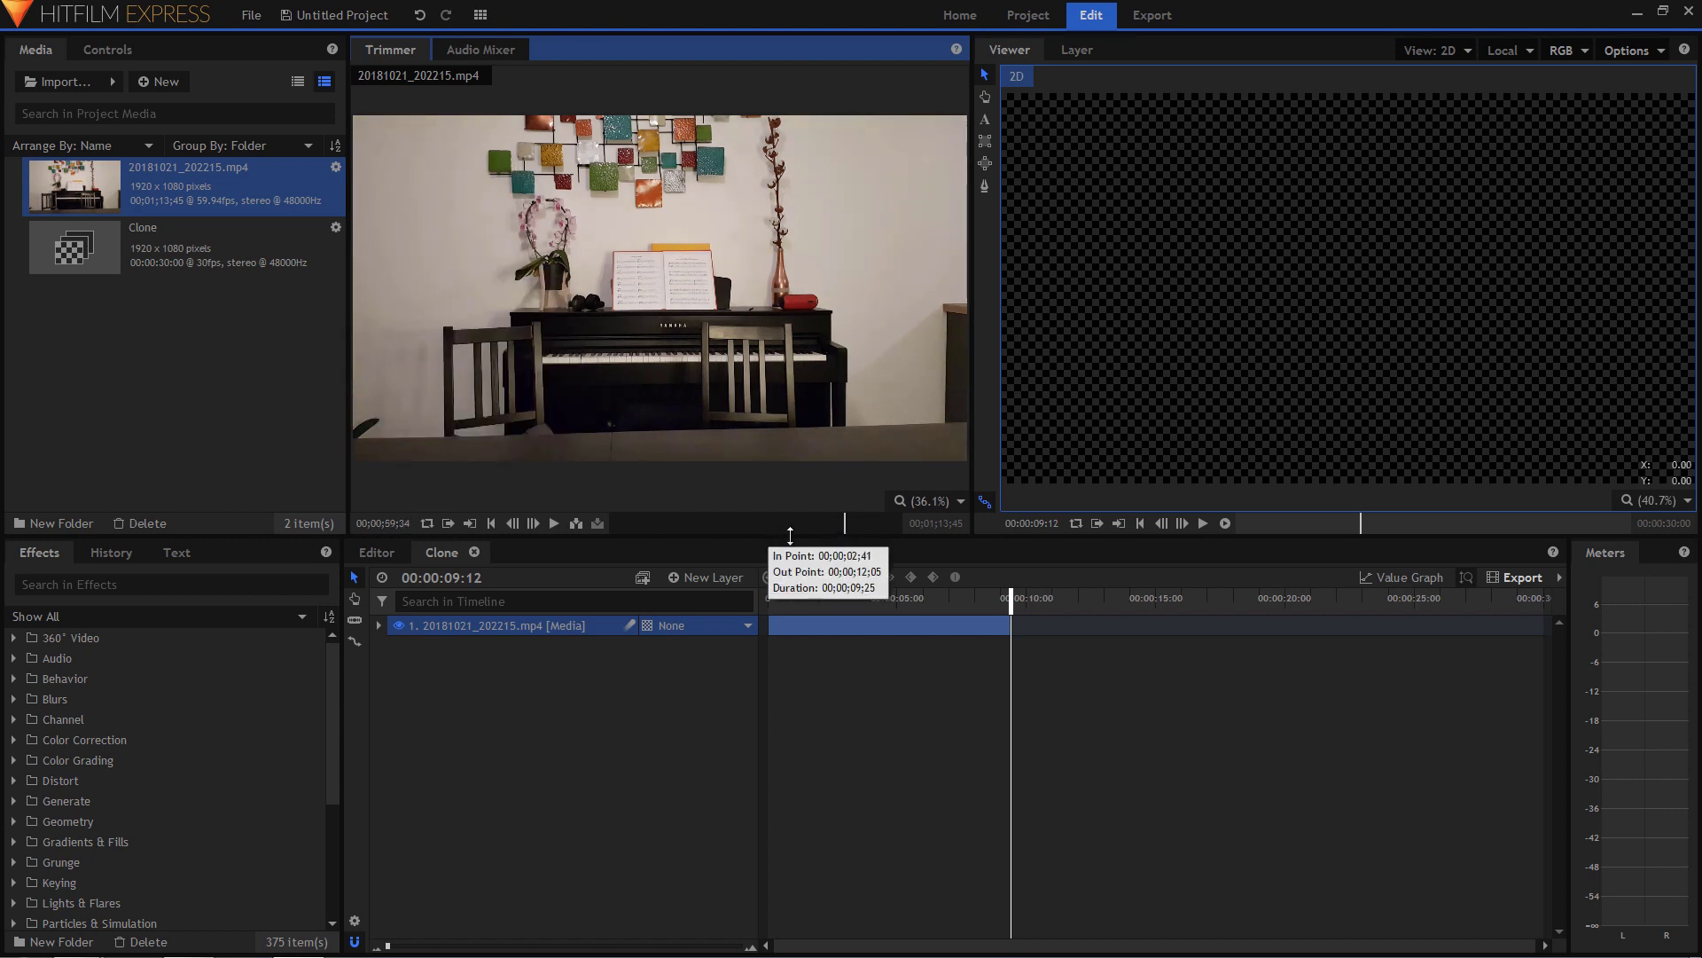
{"action": "left_click", "coordinate": [854, 528]}
{"action": "left_click_drag", "start_coordinate": [855, 529], "coordinate": [878, 534]}
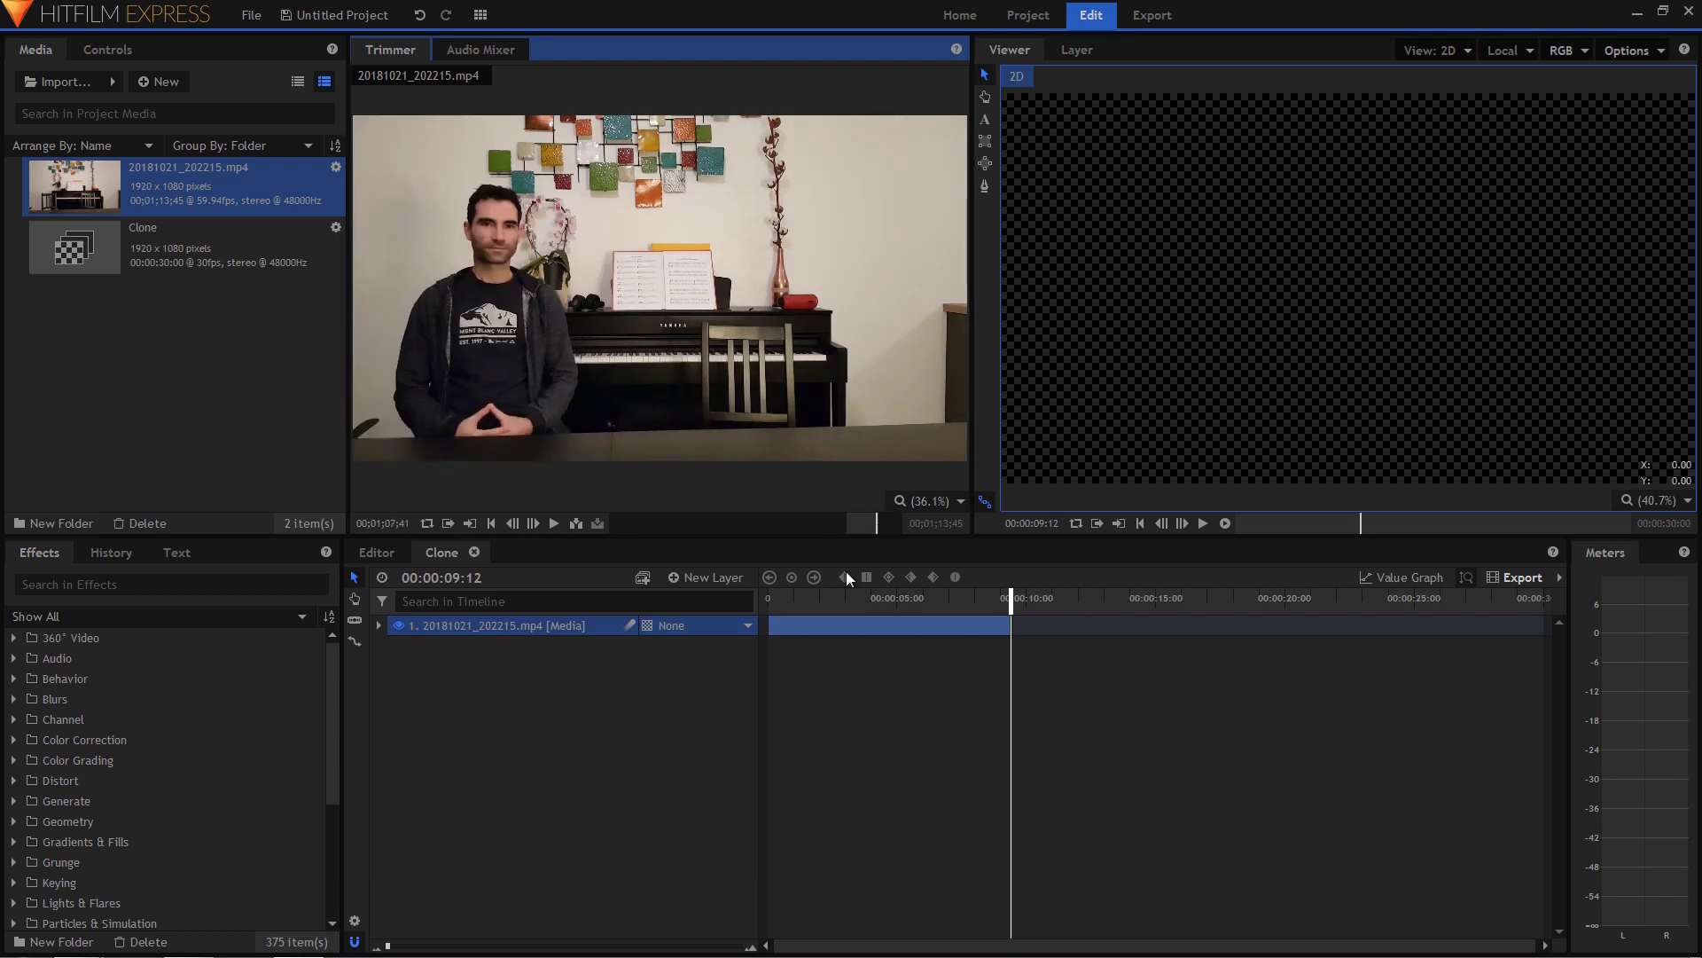
{"action": "left_click", "coordinate": [576, 523]}
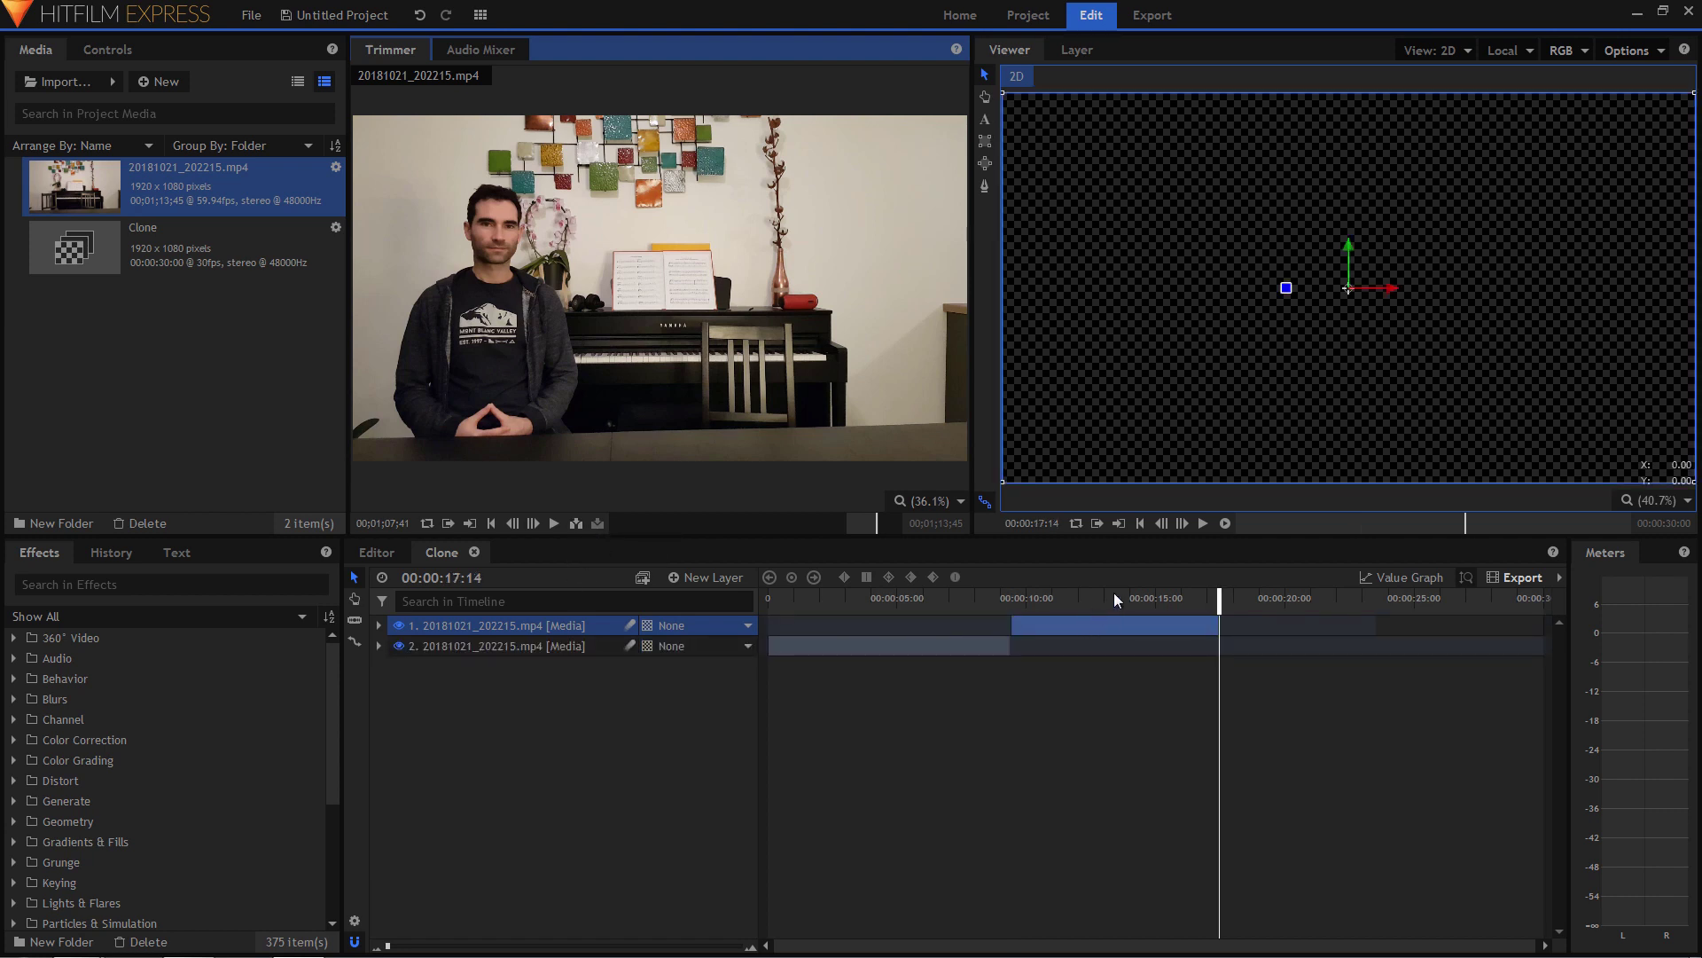
Step: Move the upper layer's clip to the start of the timeline and compare both takes by toggling the upper layer's visibility
{"action": "left_click_drag", "start_coordinate": [1113, 597], "coordinate": [879, 606]}
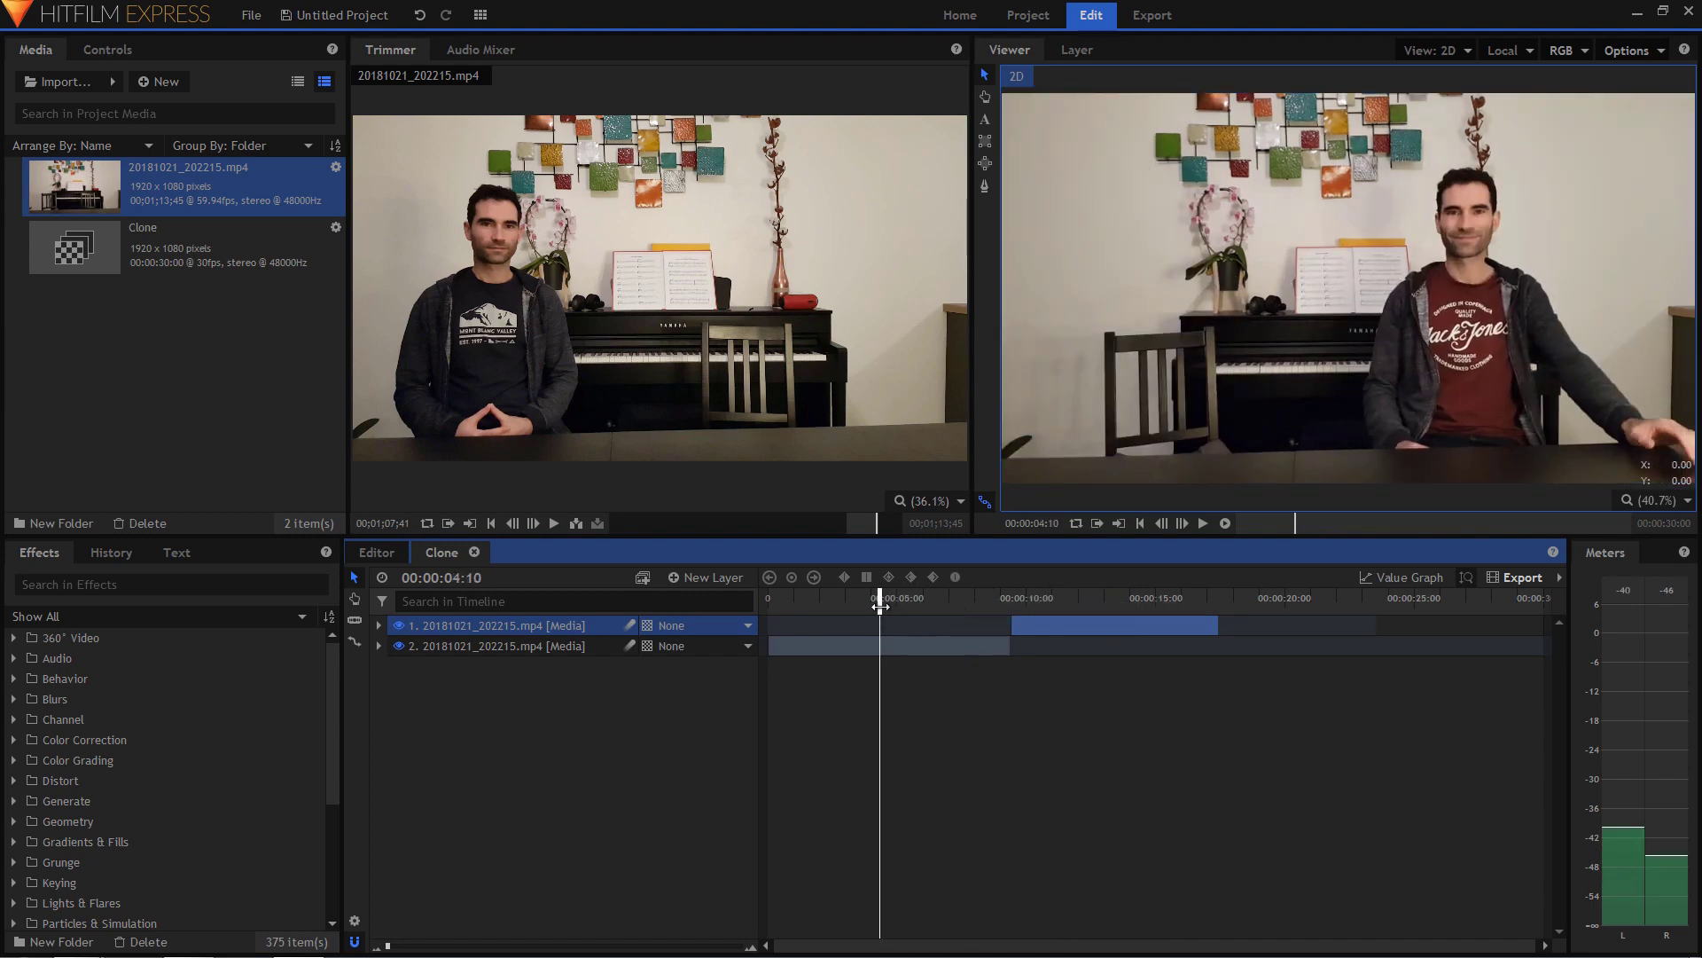
{"action": "left_click_drag", "start_coordinate": [1088, 625], "coordinate": [880, 647]}
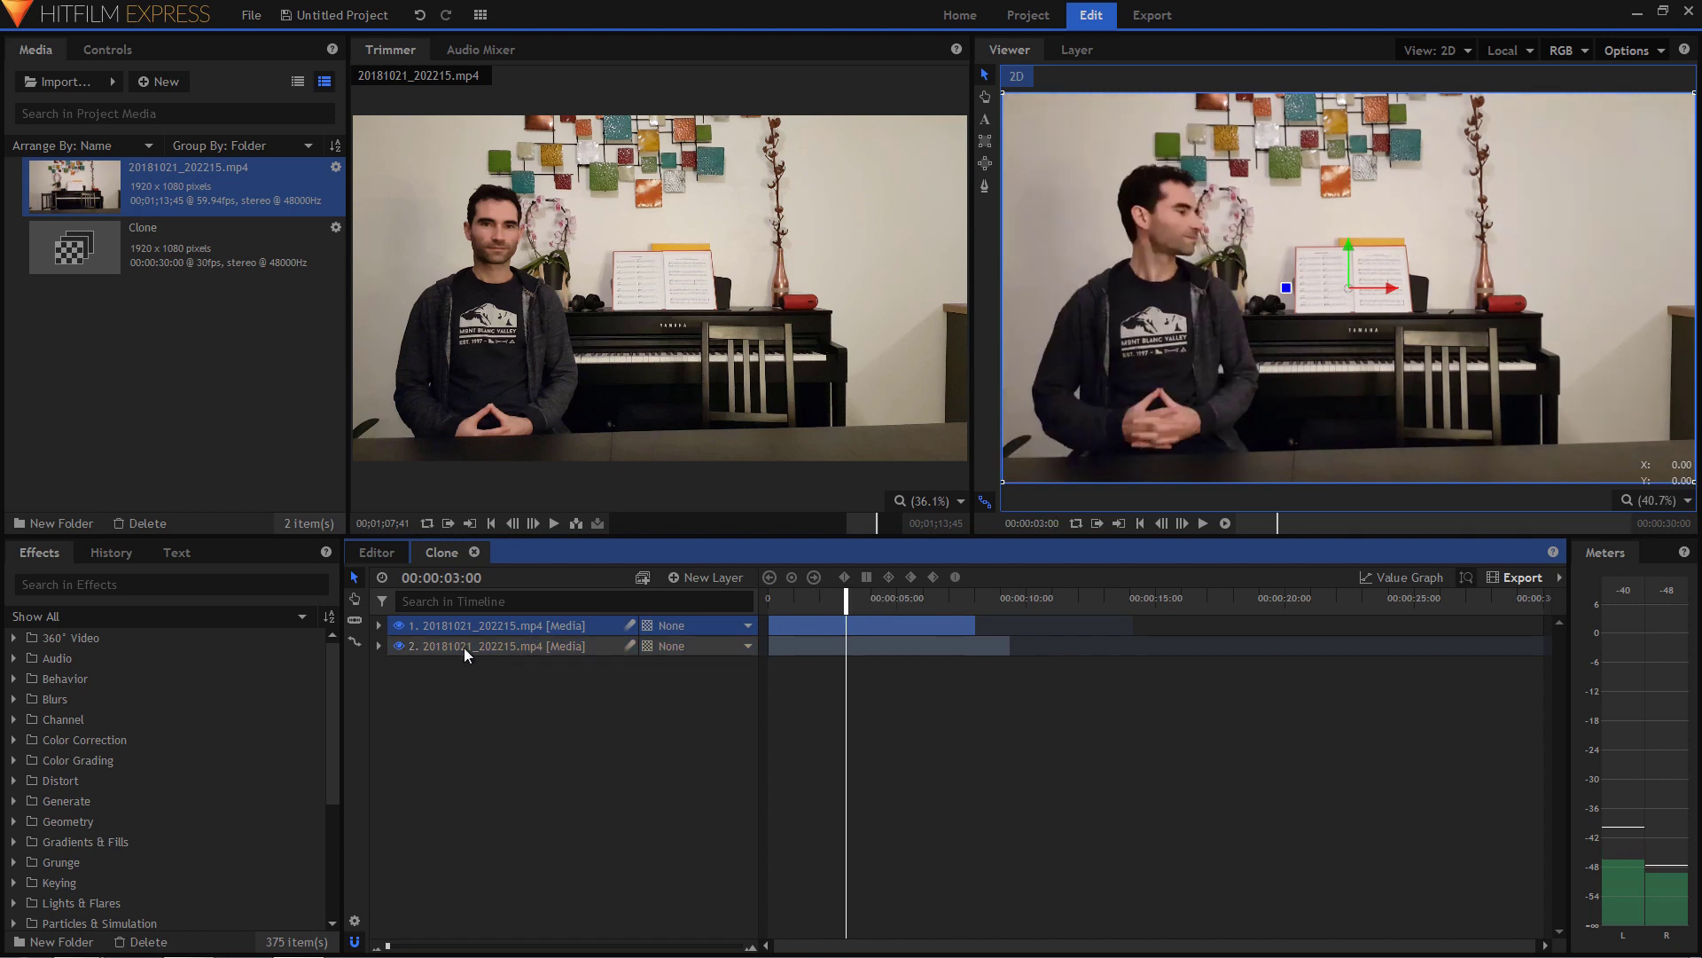
{"action": "left_click", "coordinate": [399, 627]}
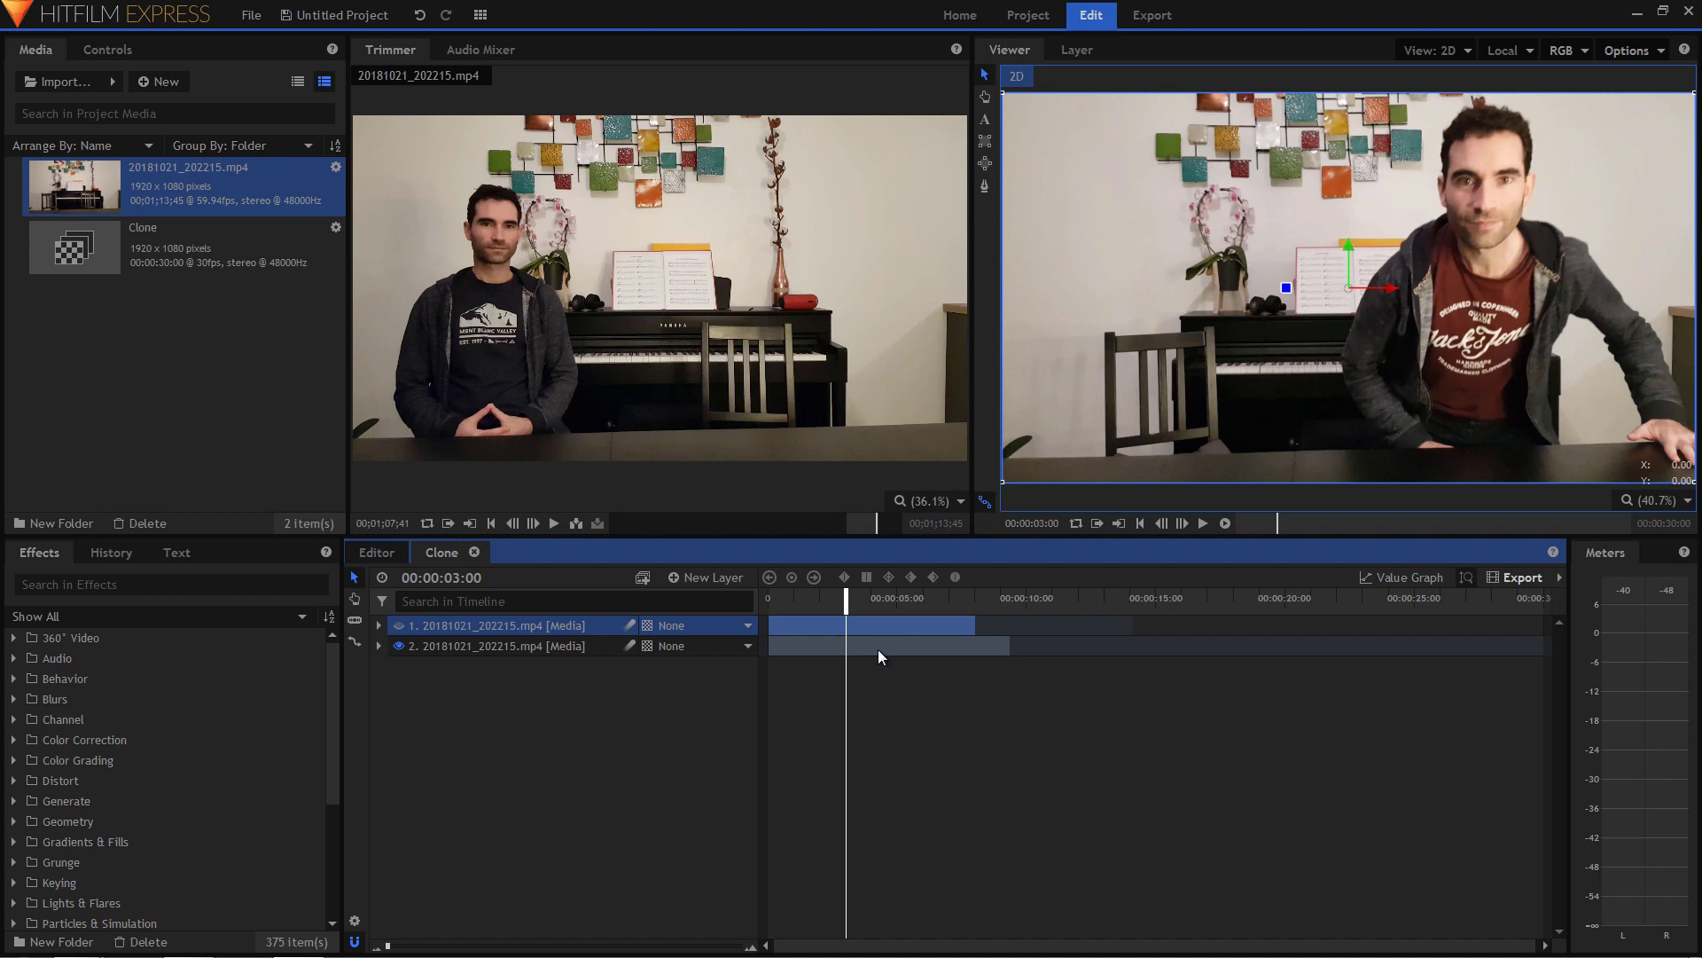
{"action": "left_click", "coordinate": [400, 627]}
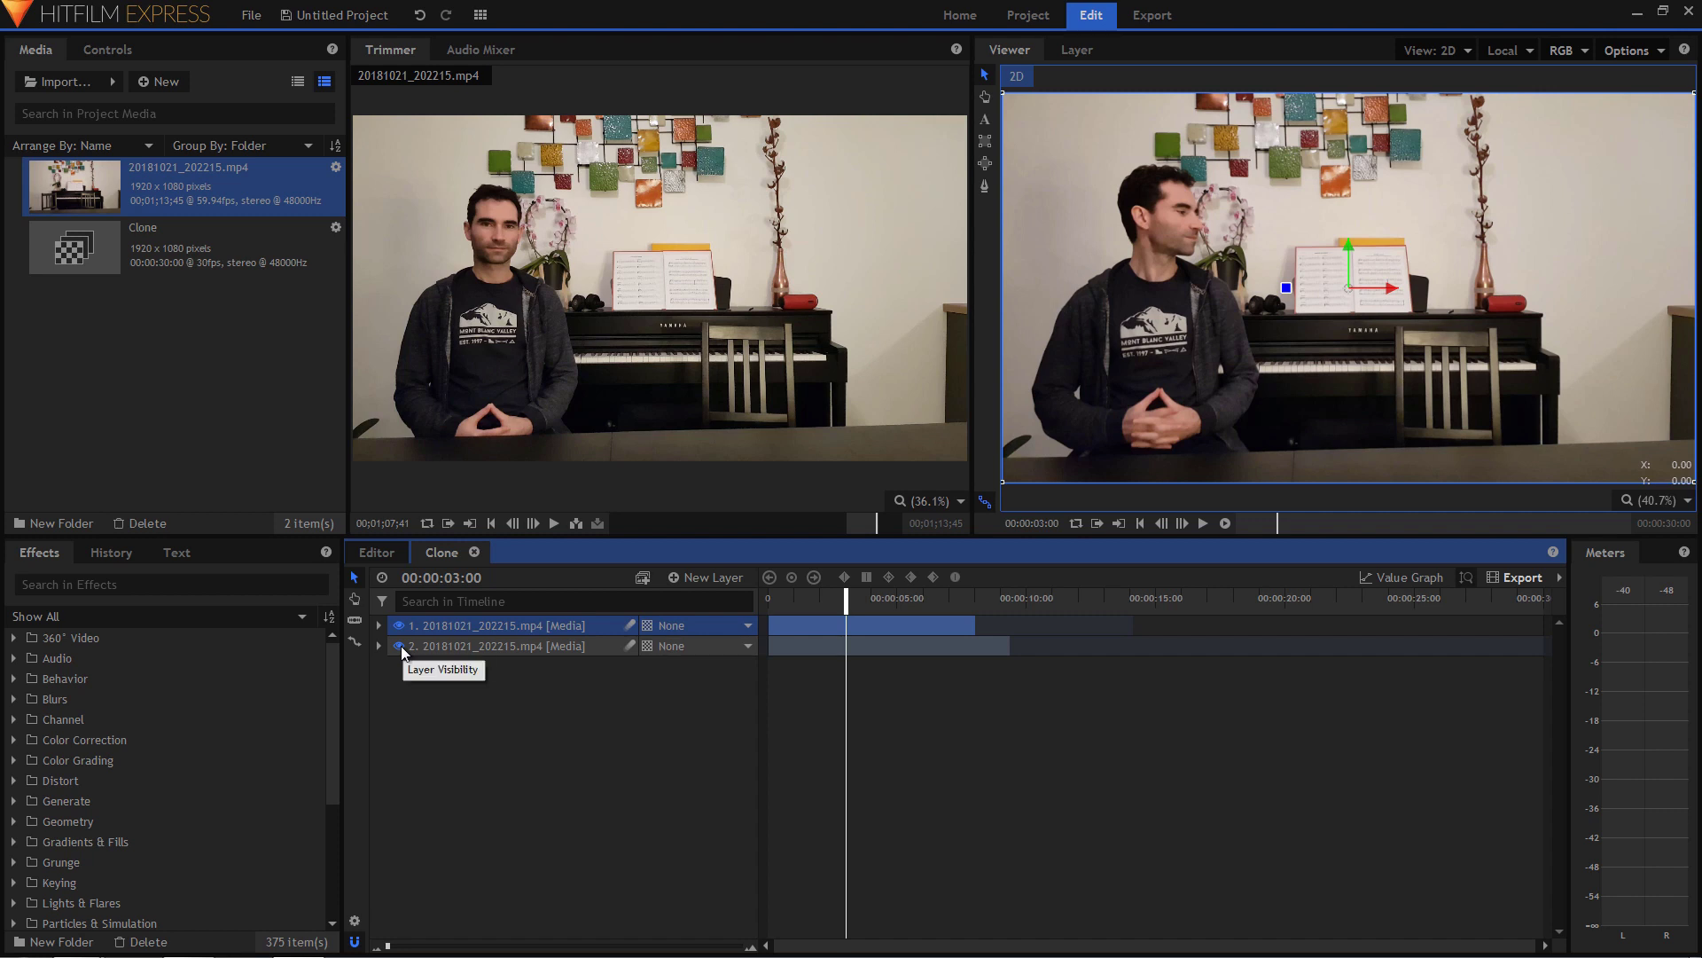
Step: With the lower layer hidden, mask the upper layer with a rectangle covering the man's half of the frame, and check the combined picture
{"action": "left_click", "coordinate": [400, 646]}
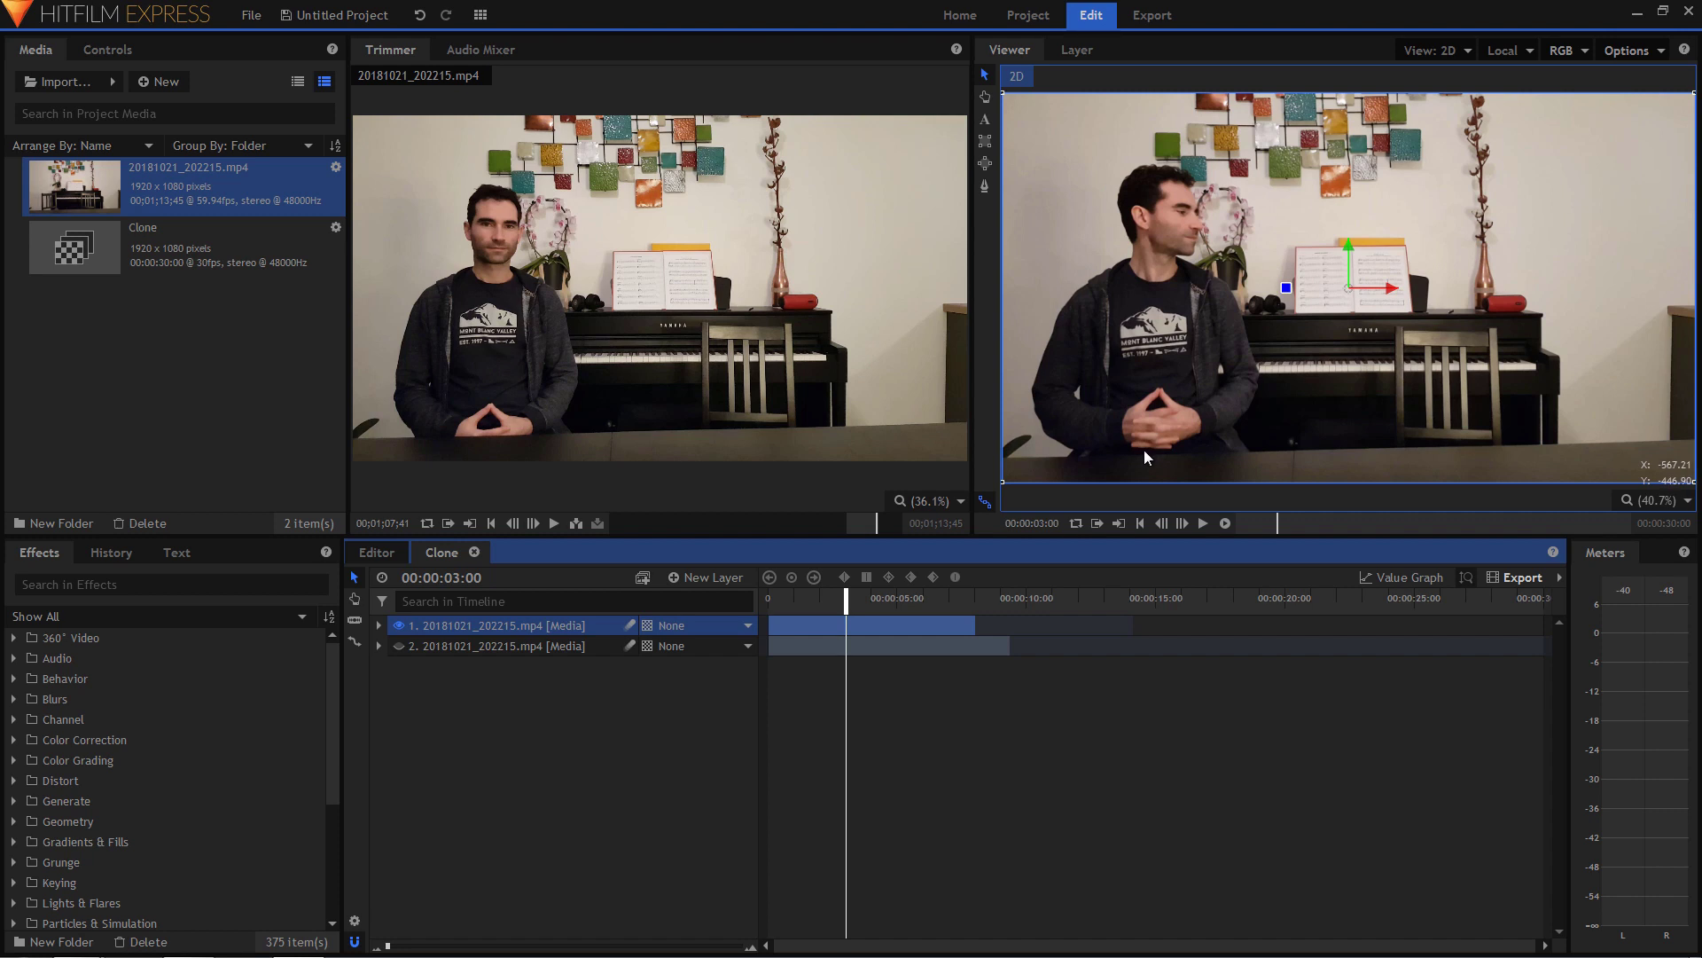
{"action": "left_click", "coordinate": [984, 143]}
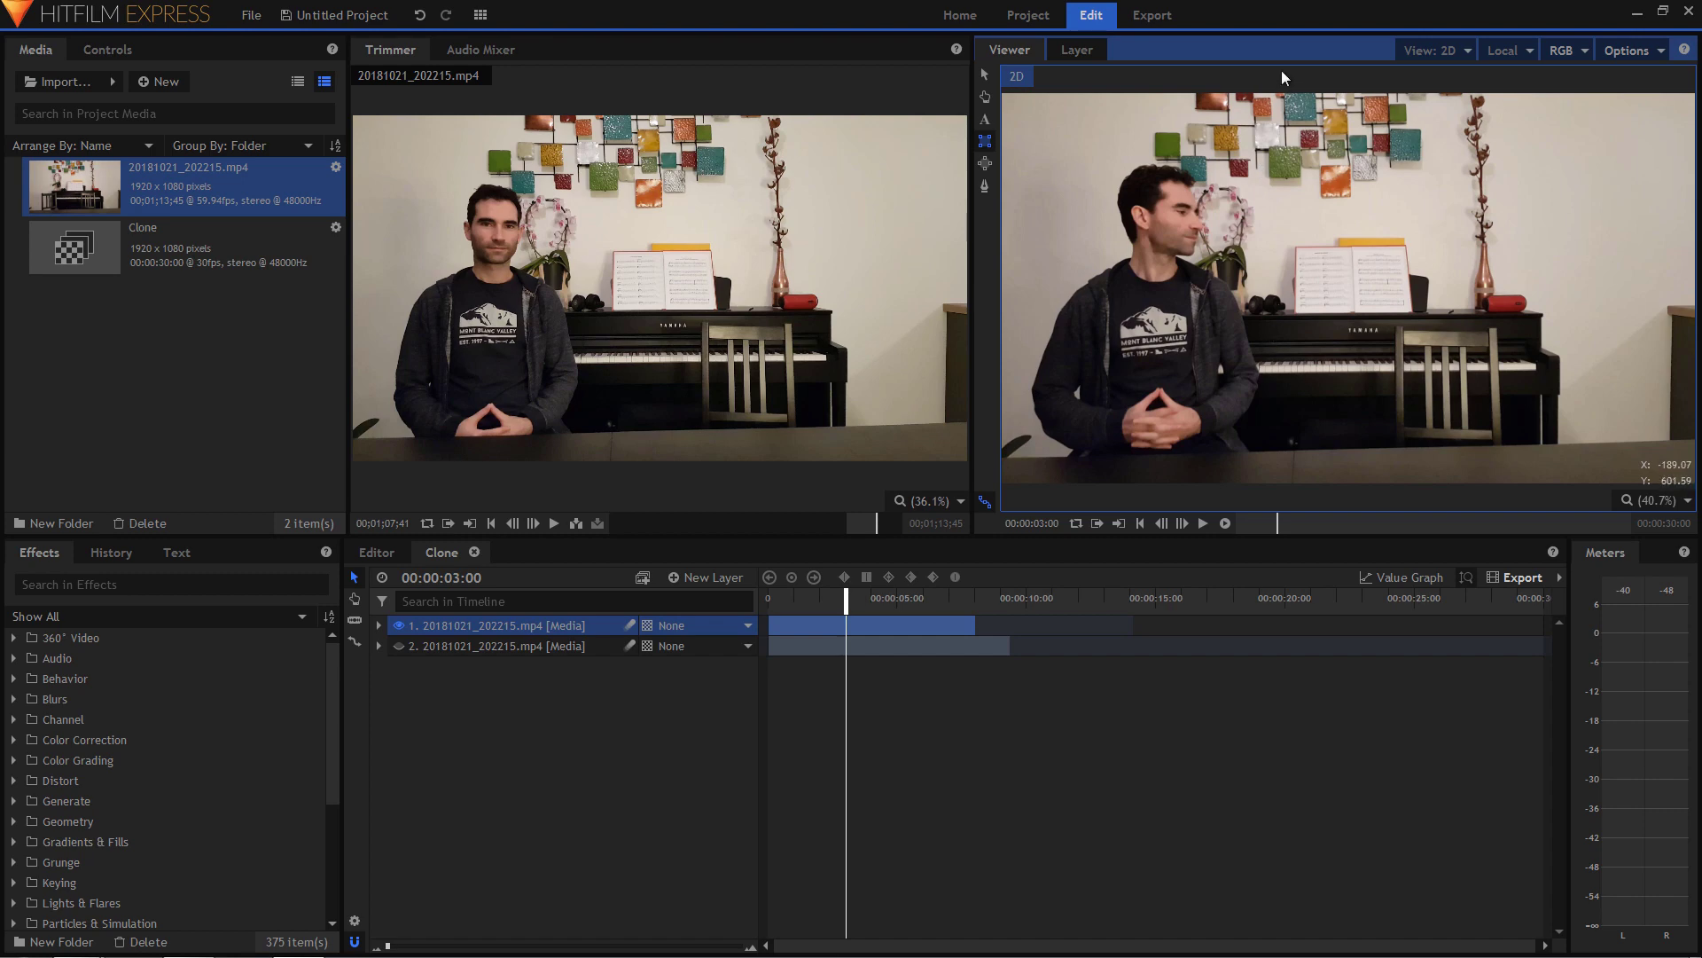
{"action": "left_click_drag", "start_coordinate": [1288, 77], "coordinate": [971, 518]}
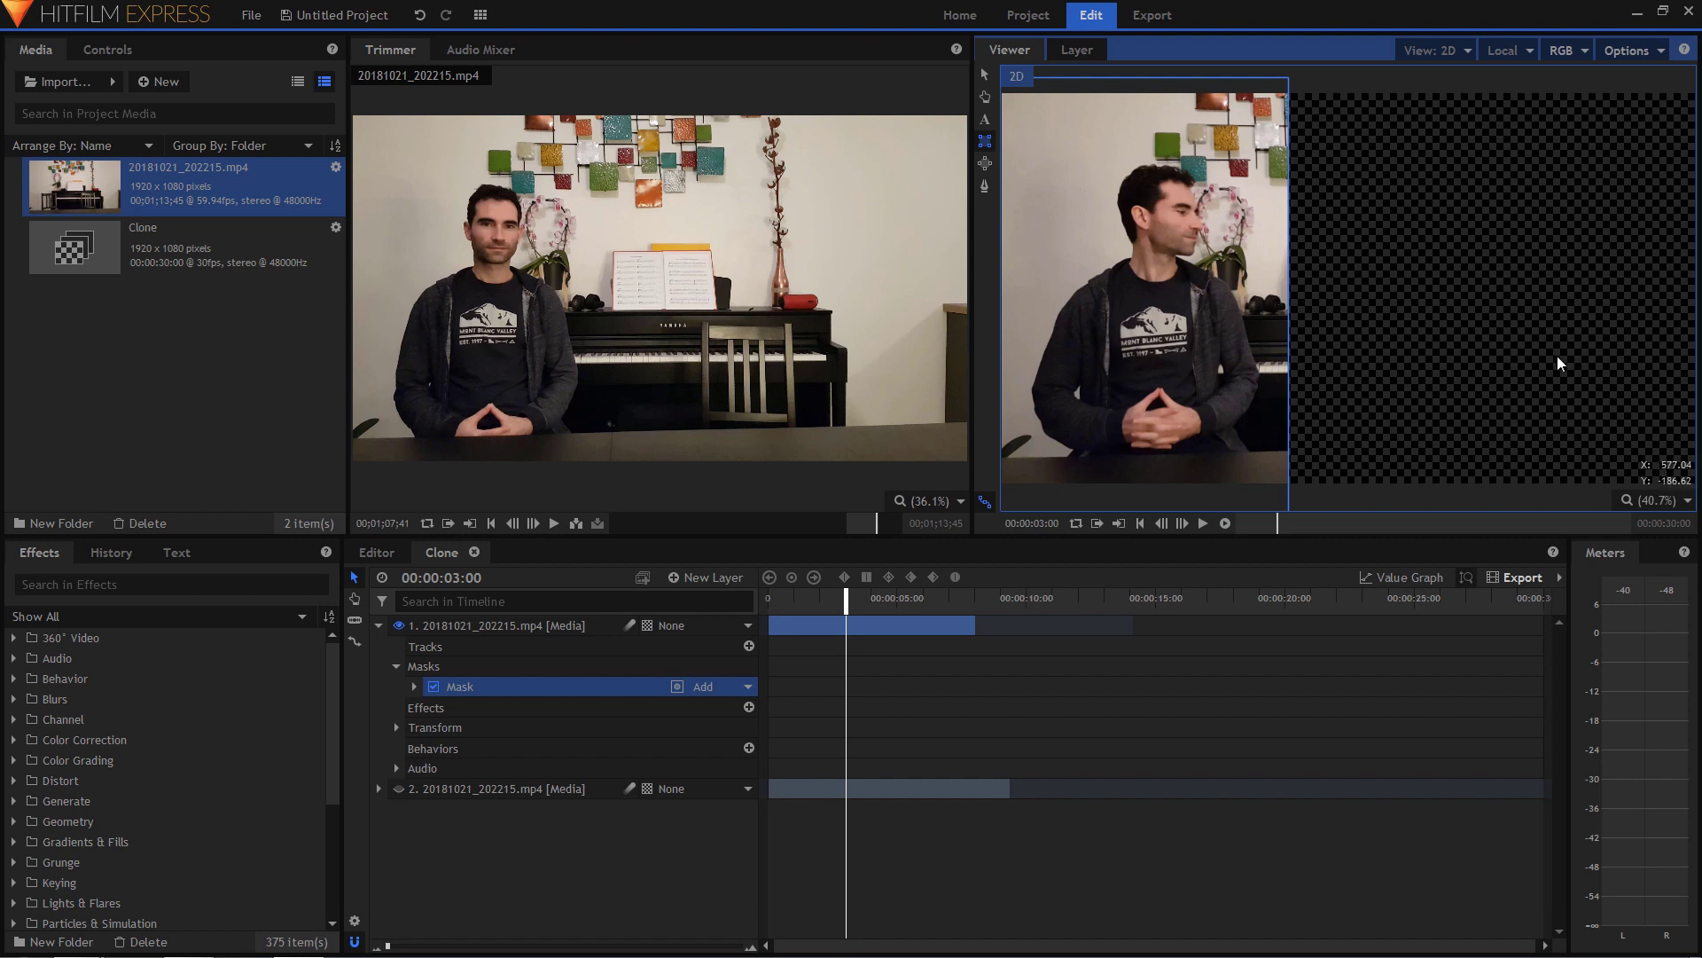
{"action": "left_click", "coordinate": [398, 788]}
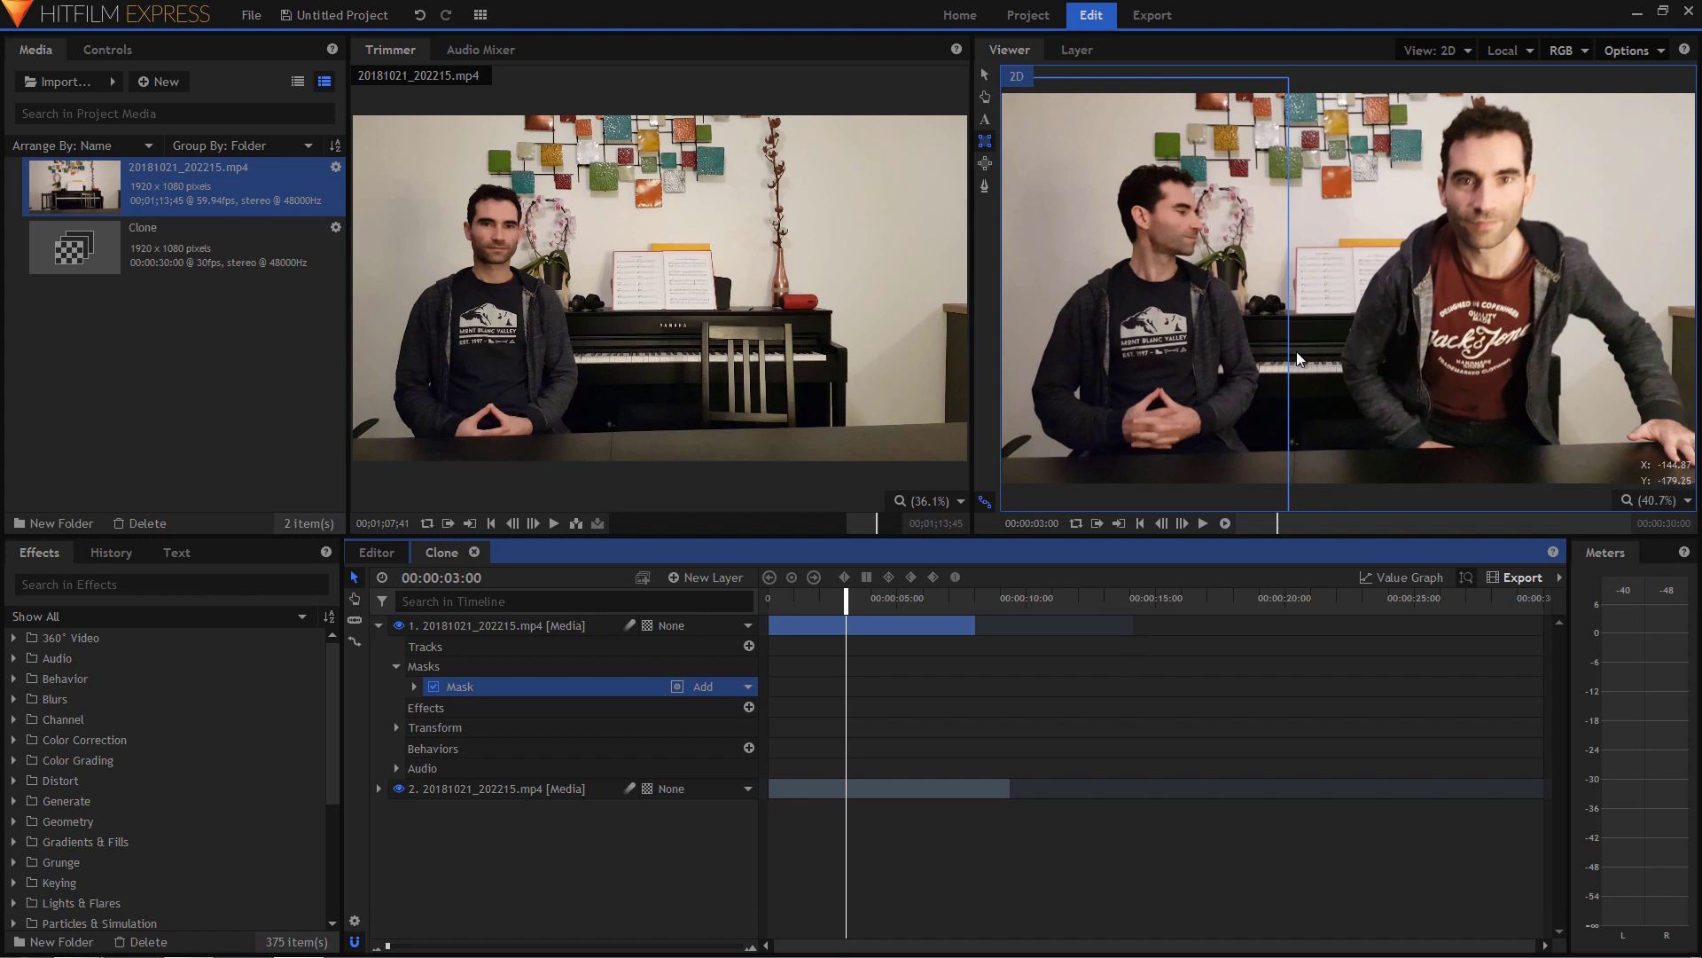
{"action": "left_click", "coordinate": [398, 790]}
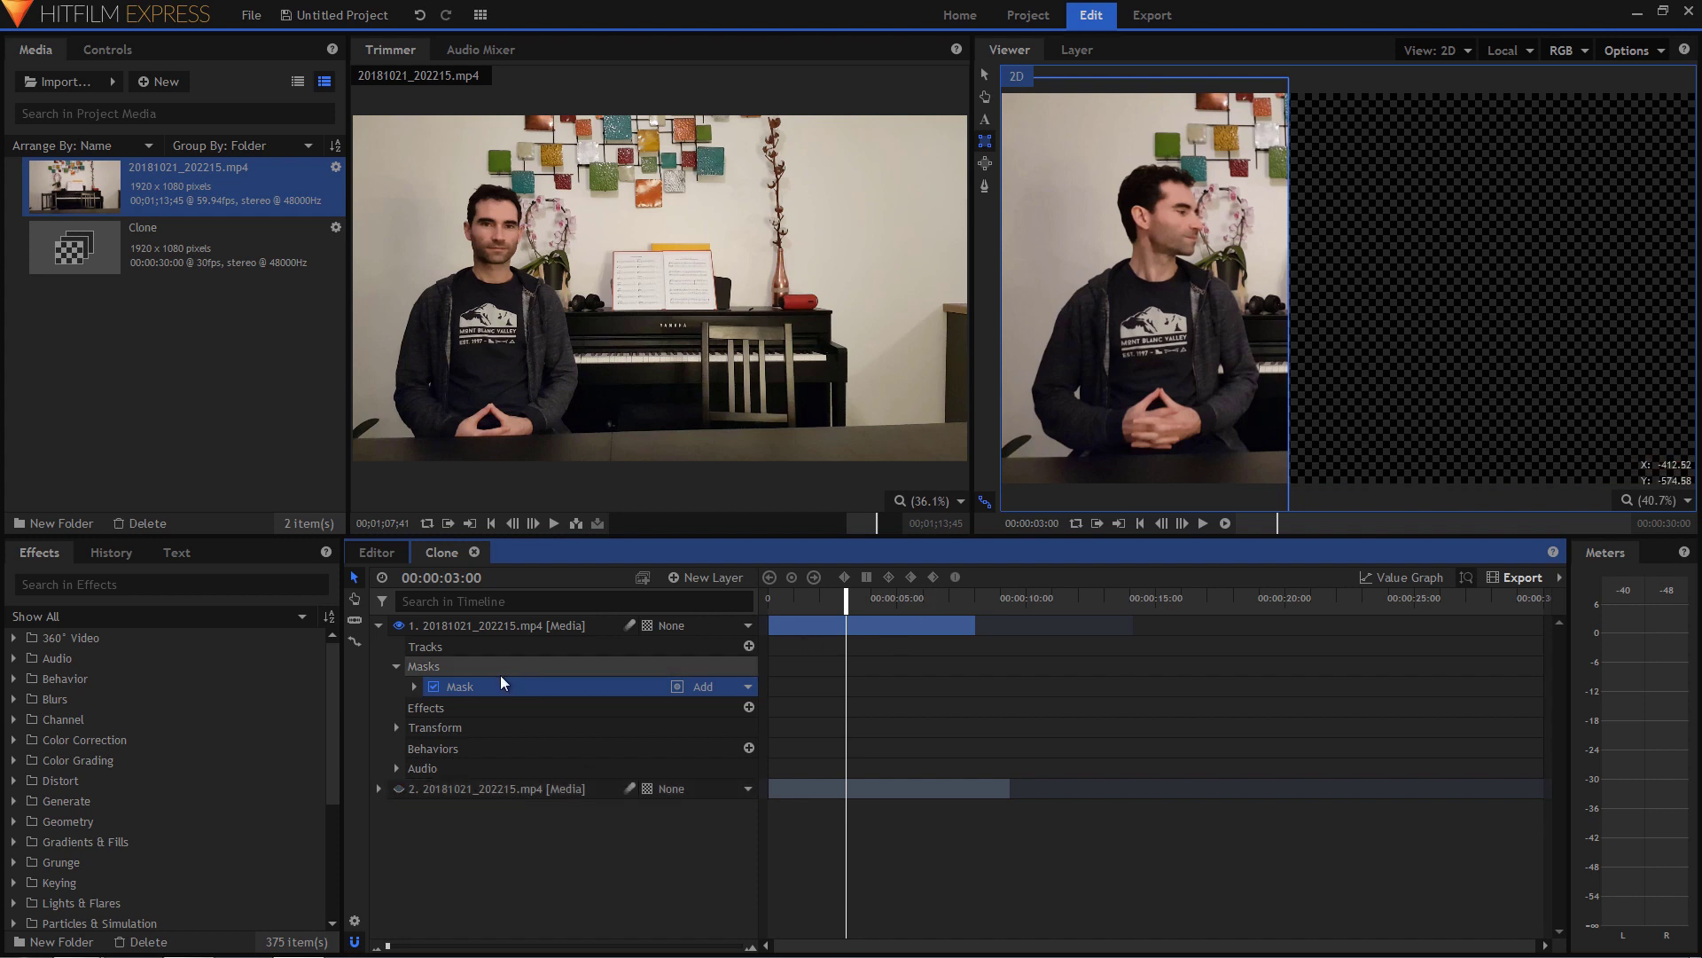
Step: Set the mask's feather strength to 89 px and make the lower layer visible again
{"action": "left_click", "coordinate": [413, 686]}
{"action": "left_click", "coordinate": [432, 707]}
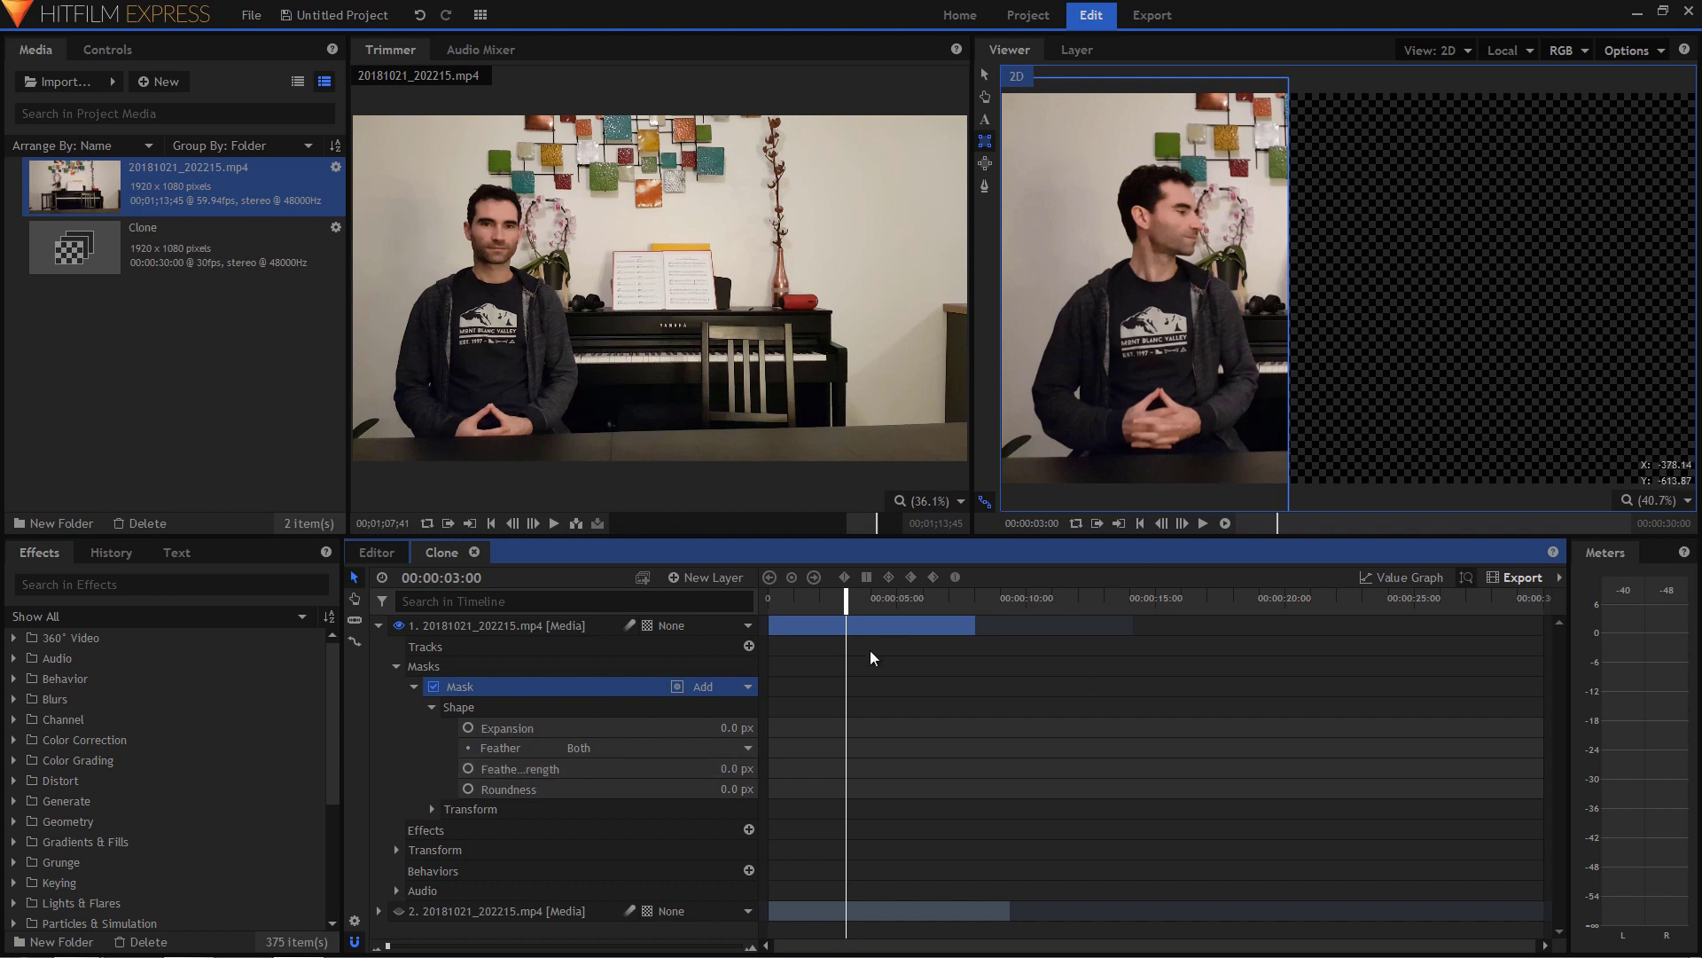
{"action": "left_click_drag", "start_coordinate": [731, 769], "coordinate": [804, 768]}
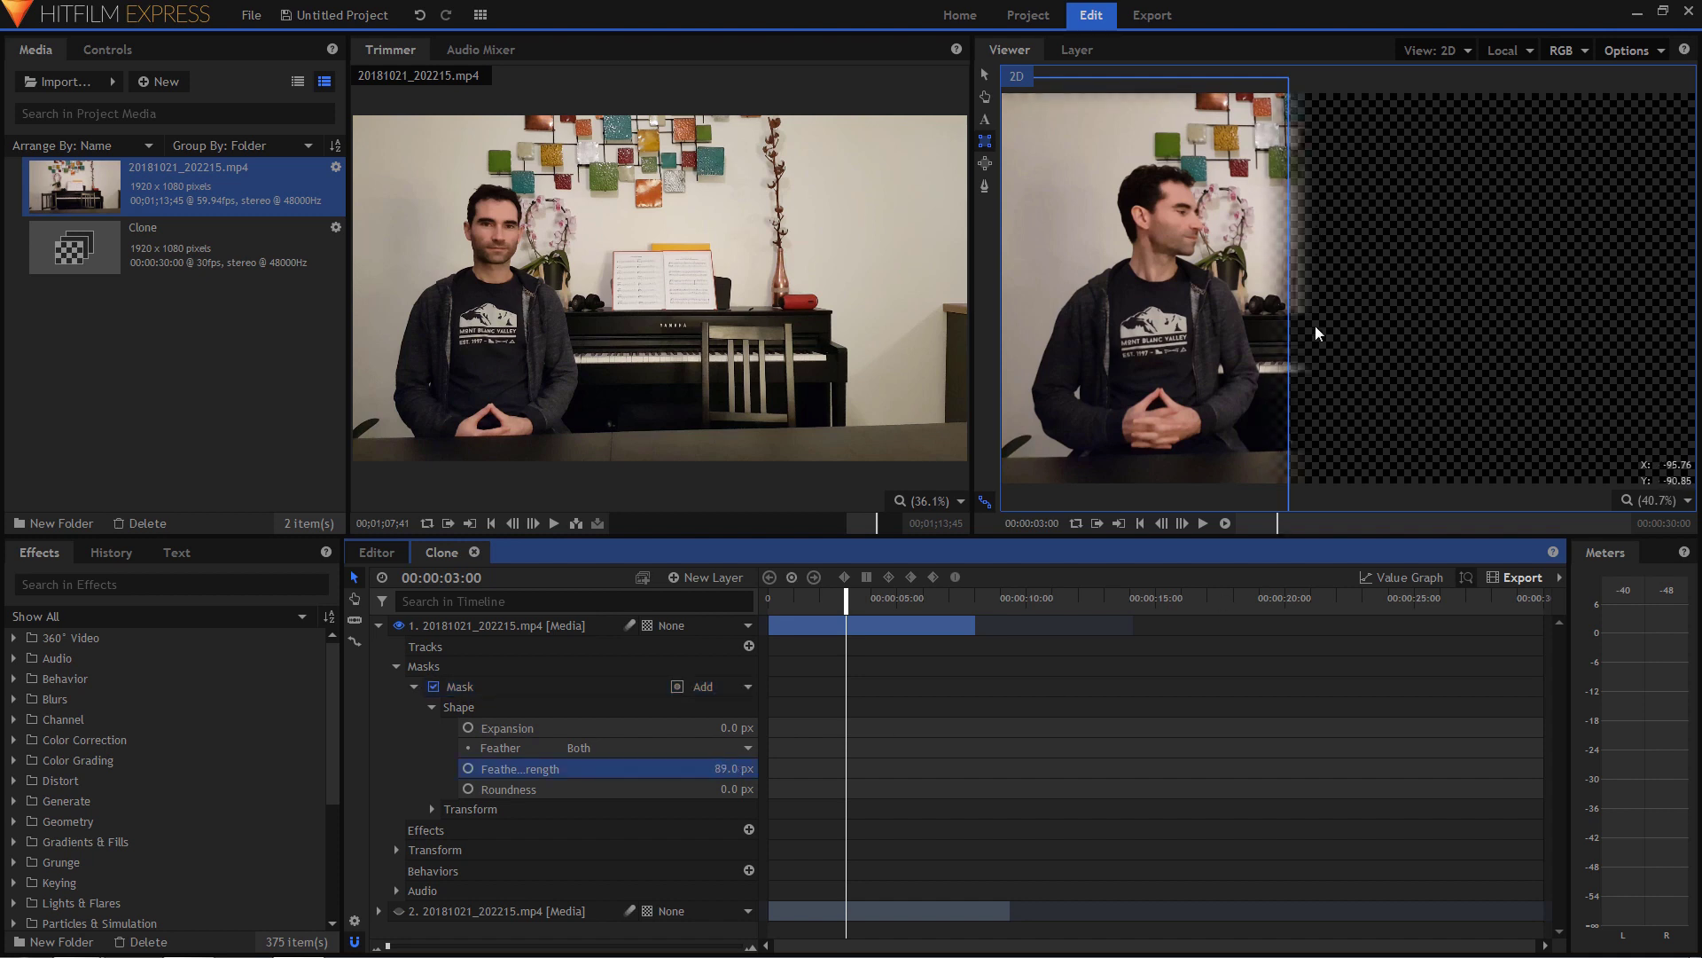
{"action": "left_click", "coordinate": [378, 625]}
{"action": "left_click", "coordinate": [398, 646]}
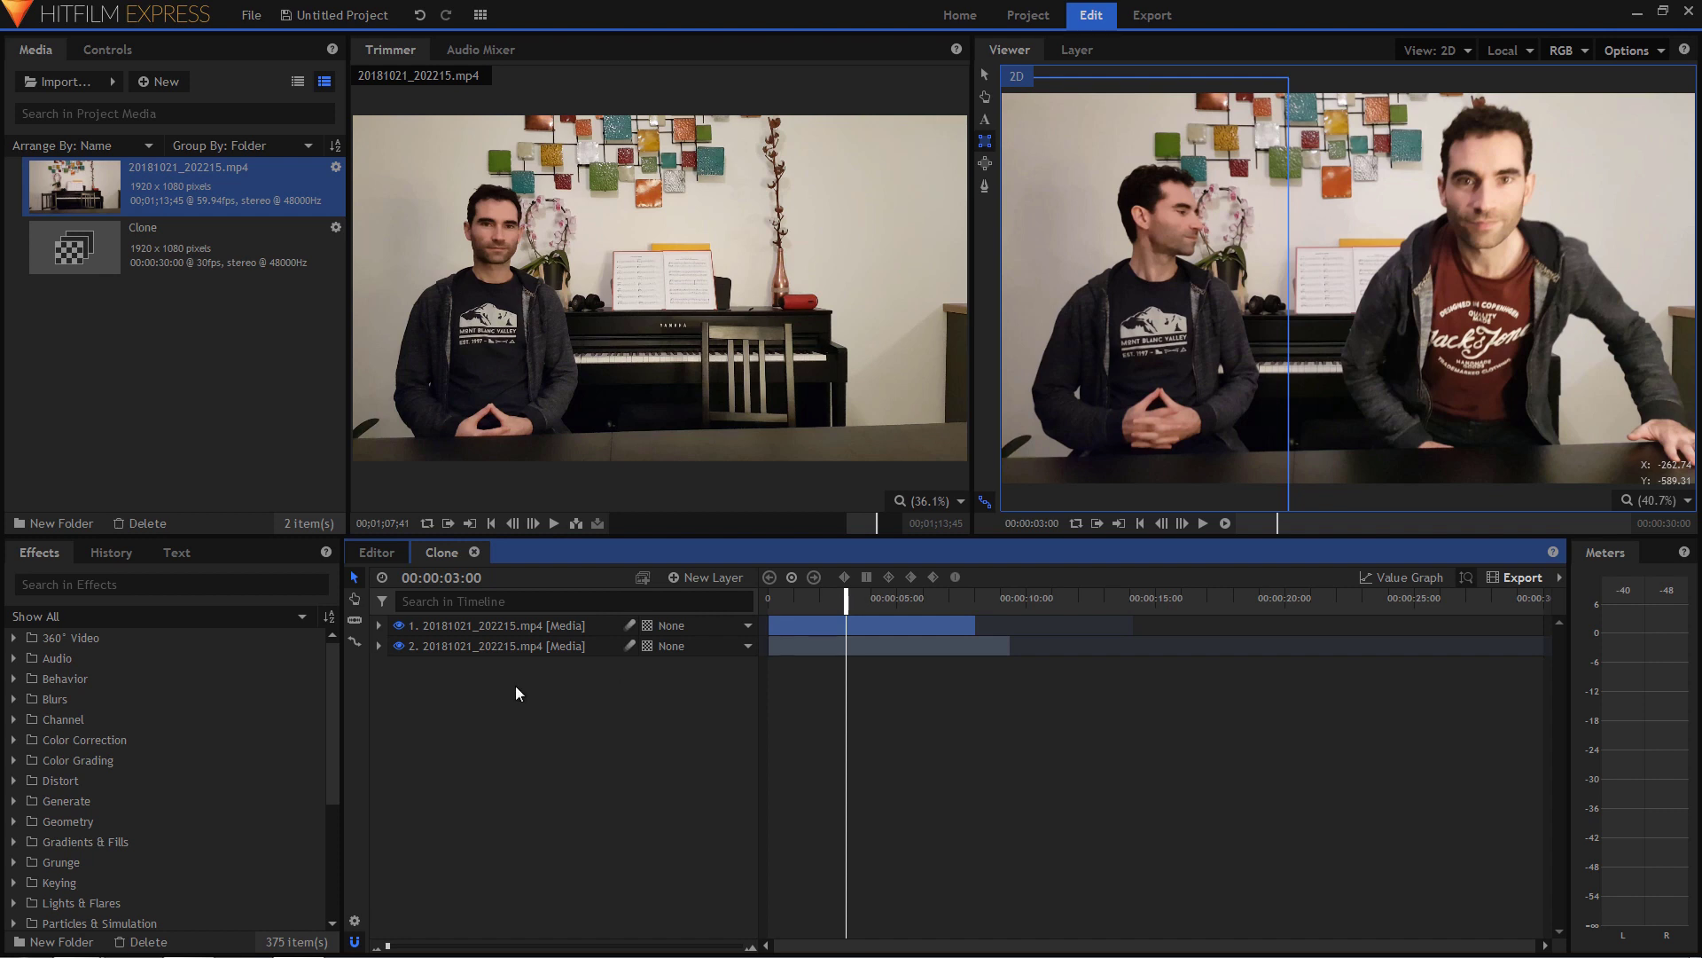
Step: Play the Clone composite from the beginning to about 00:00:07:02 to examine the clone effect
{"action": "left_click", "coordinate": [496, 707]}
{"action": "key", "text": "Left"}
{"action": "key", "text": "Left"}
{"action": "key", "text": "Left"}
{"action": "key", "text": "Left"}
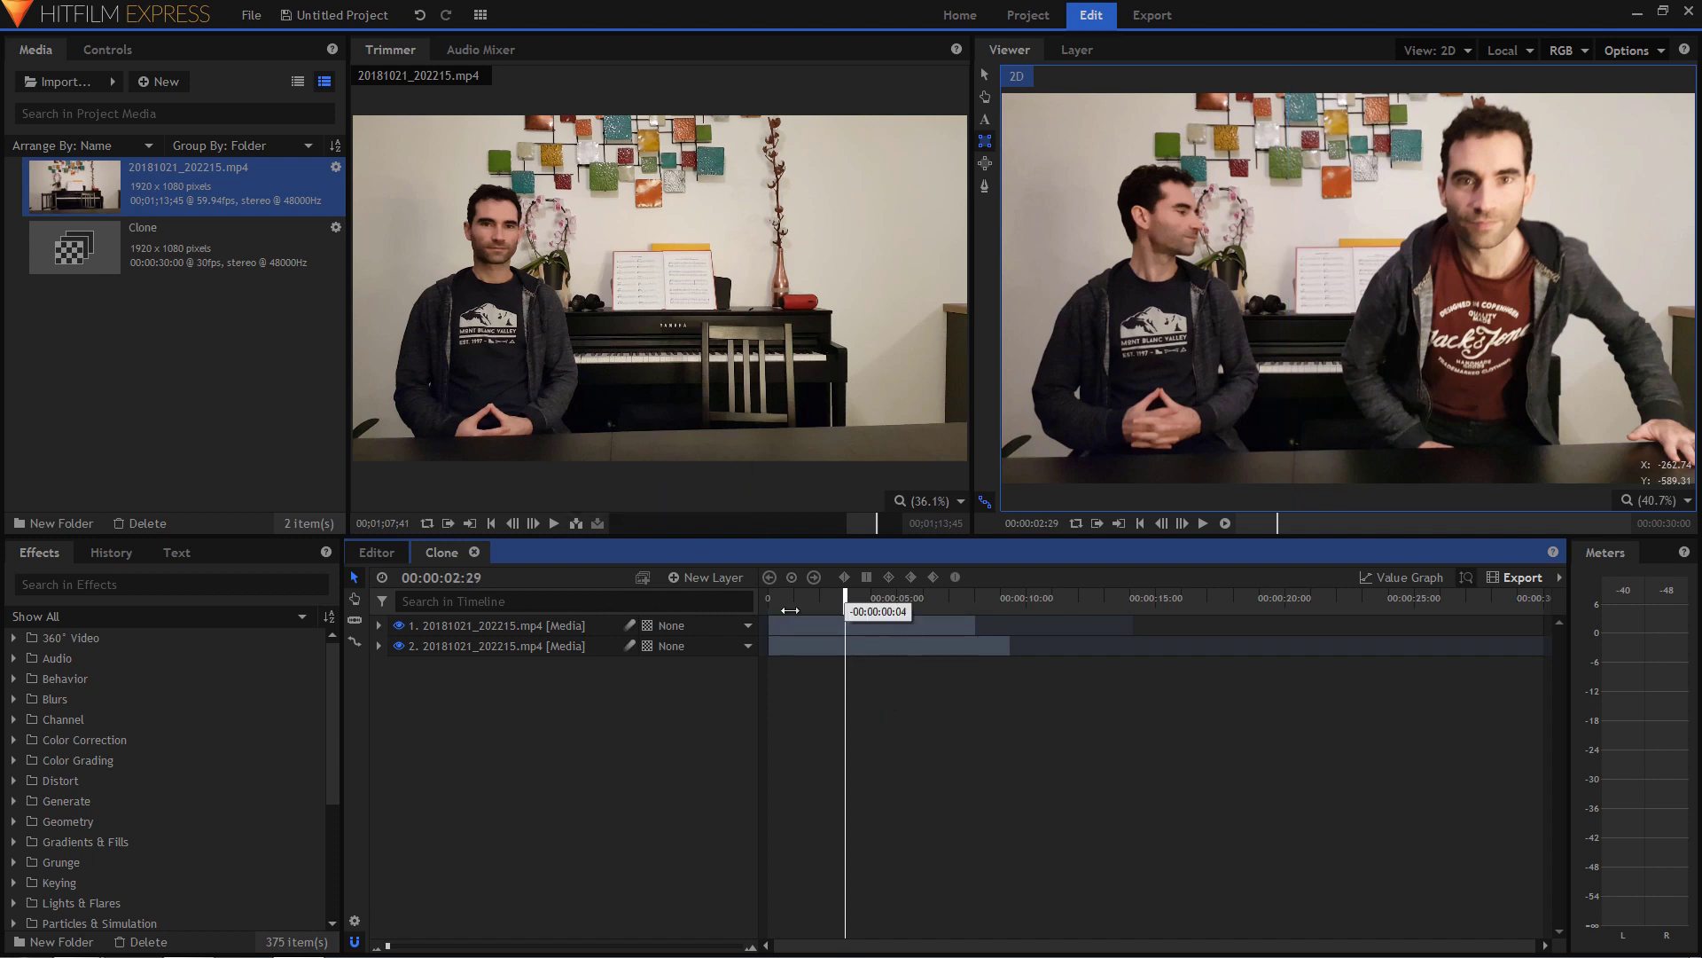
{"action": "key", "text": "Home"}
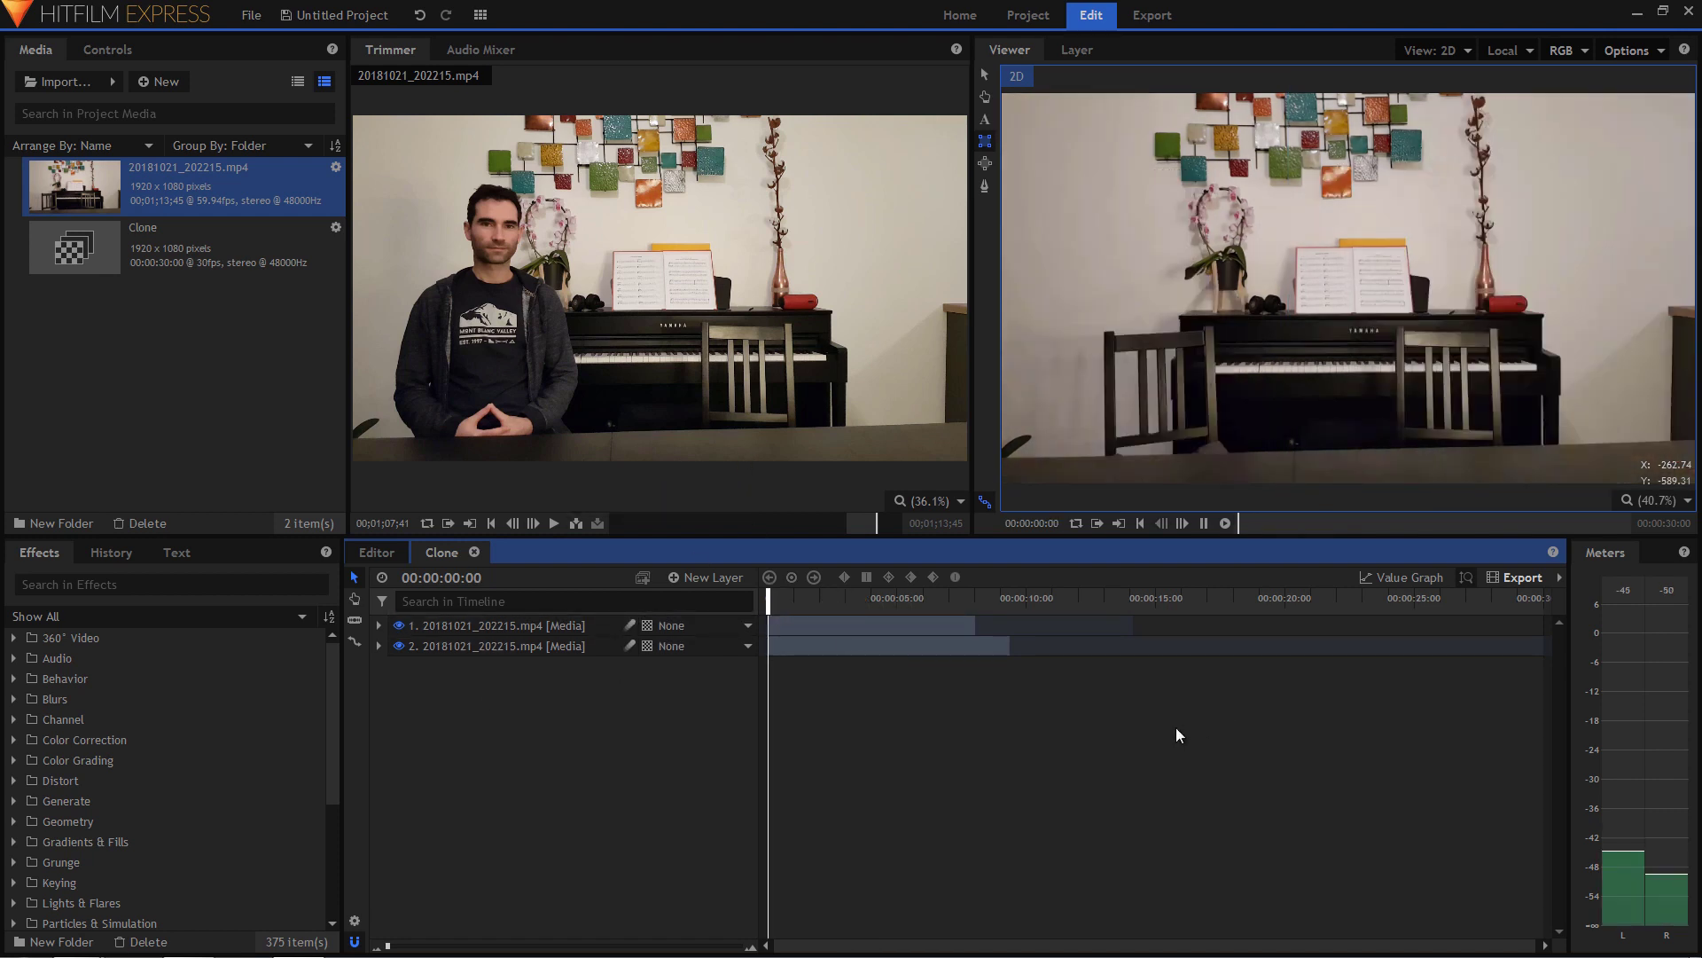
{"action": "key", "text": "space"}
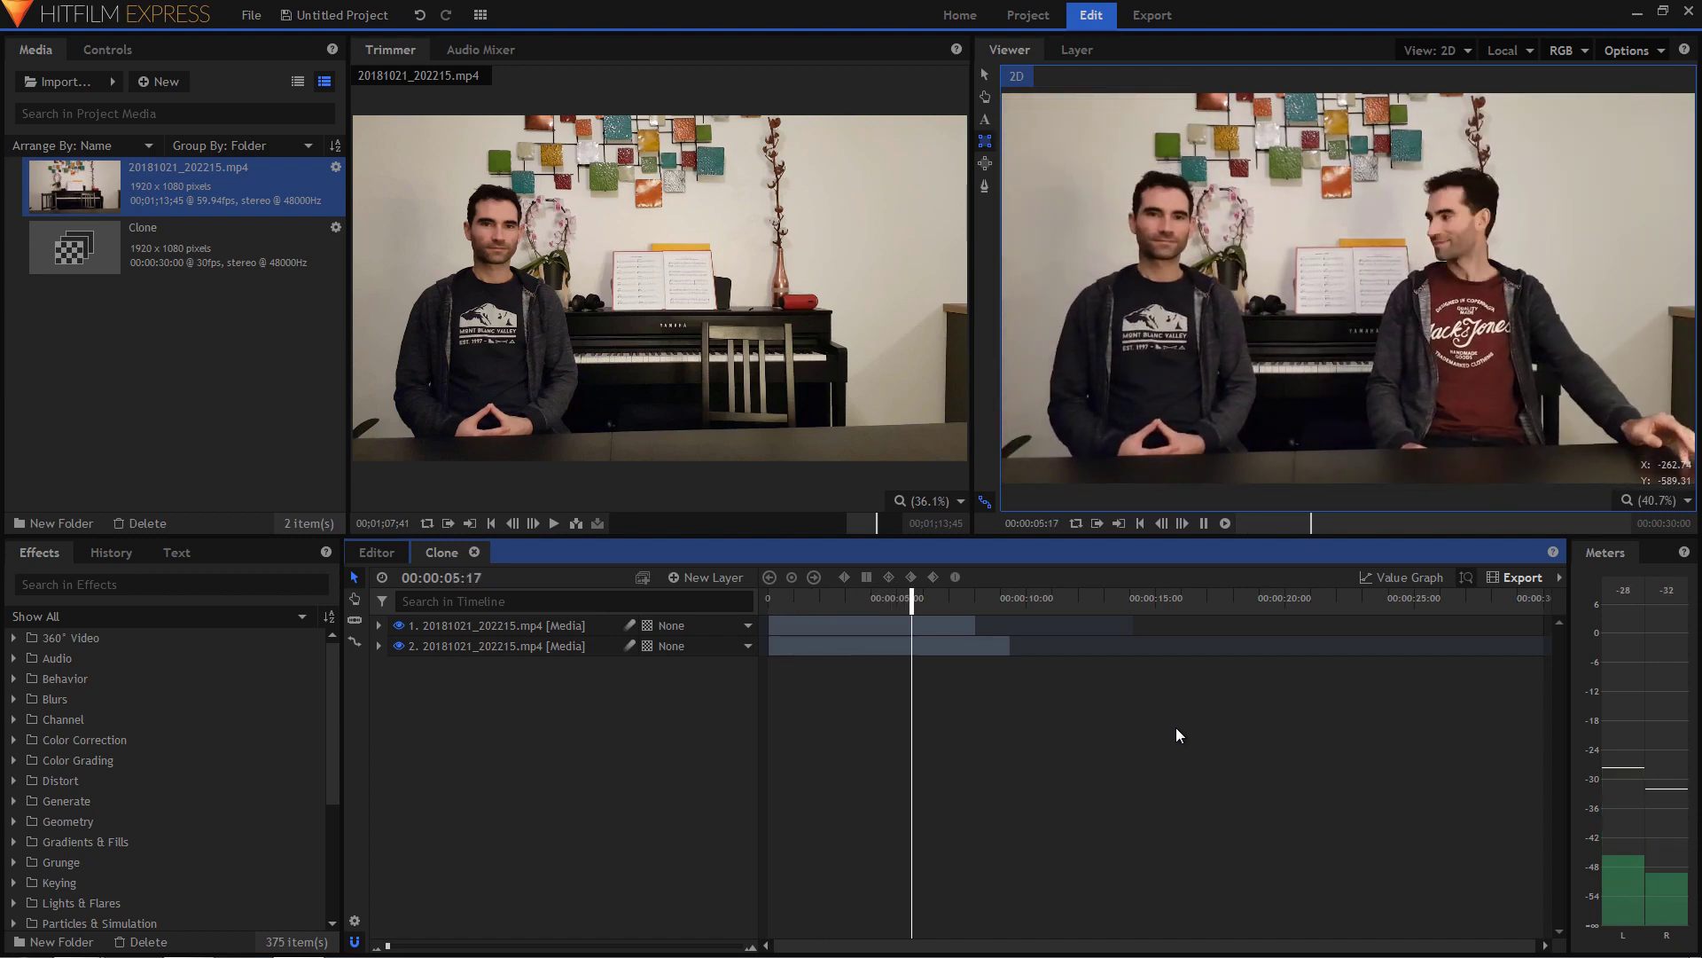
{"action": "key", "text": "space"}
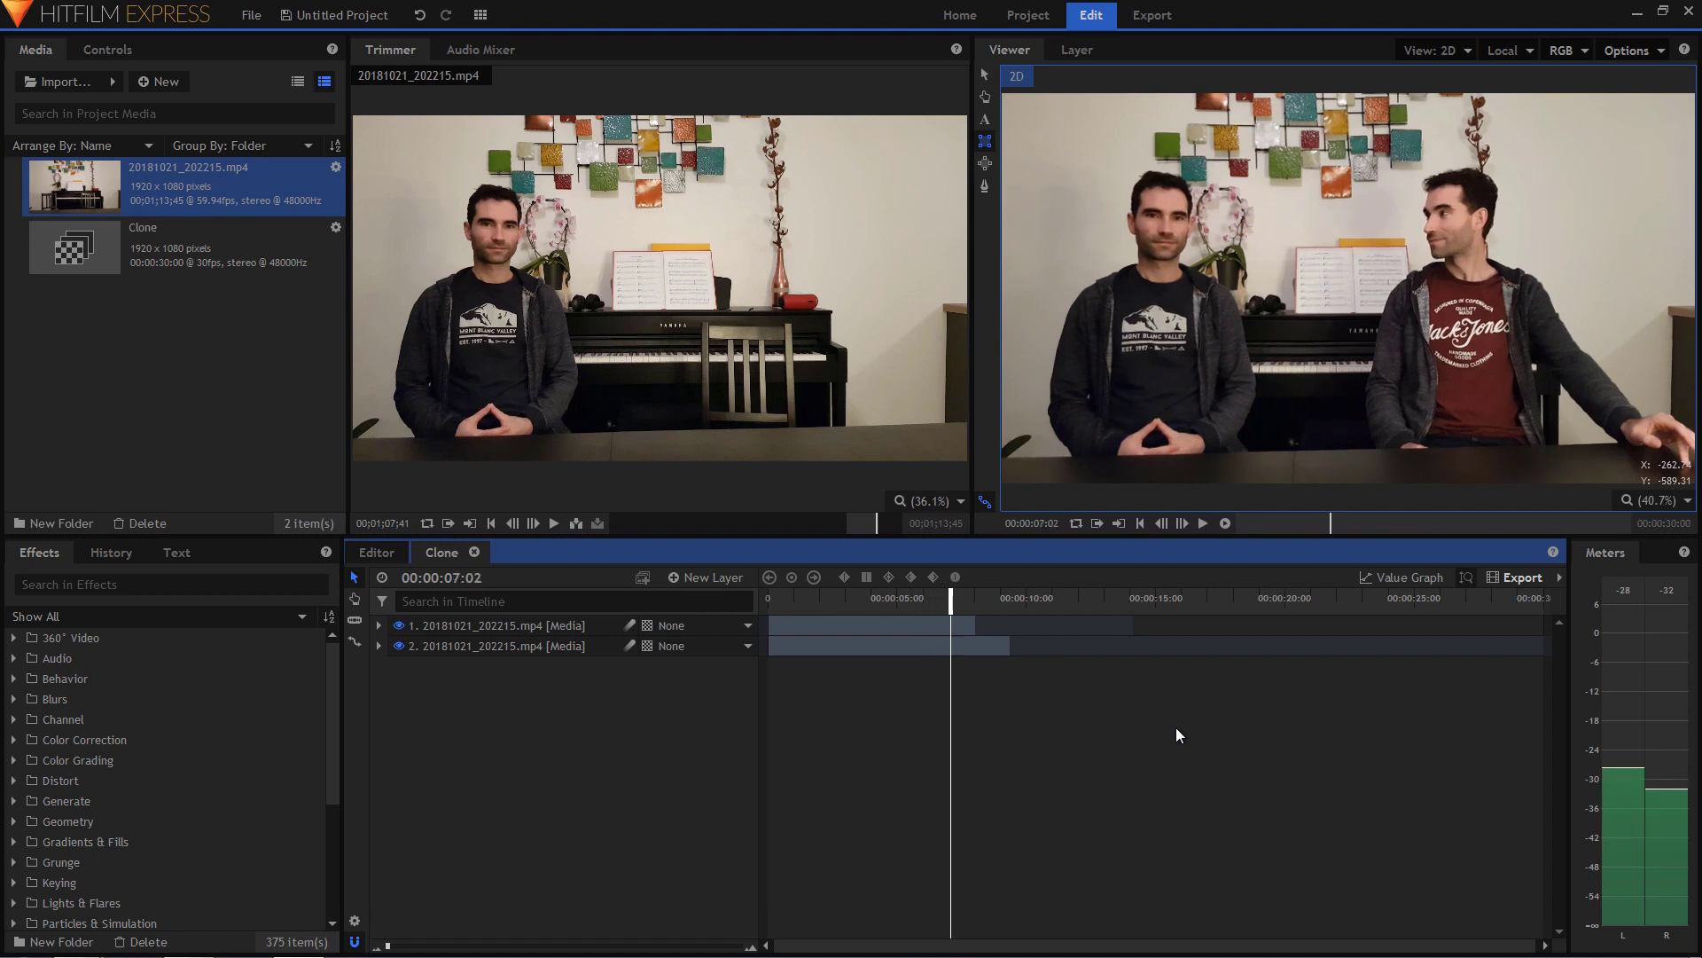